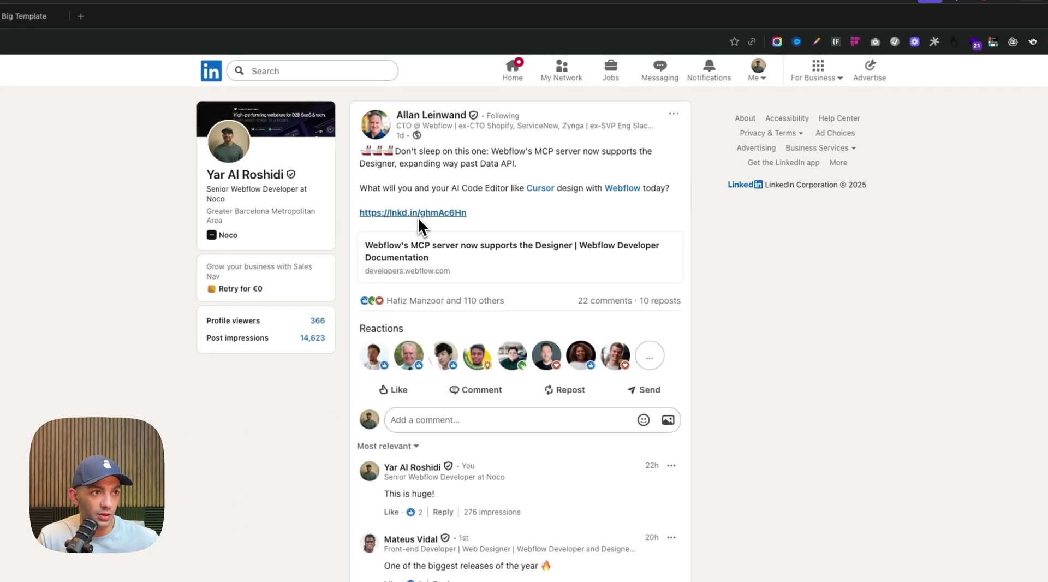
- Open the developer documentation link in the post and review the changelog on the MCP server's Designer support down to Getting started
left_click(418, 216)
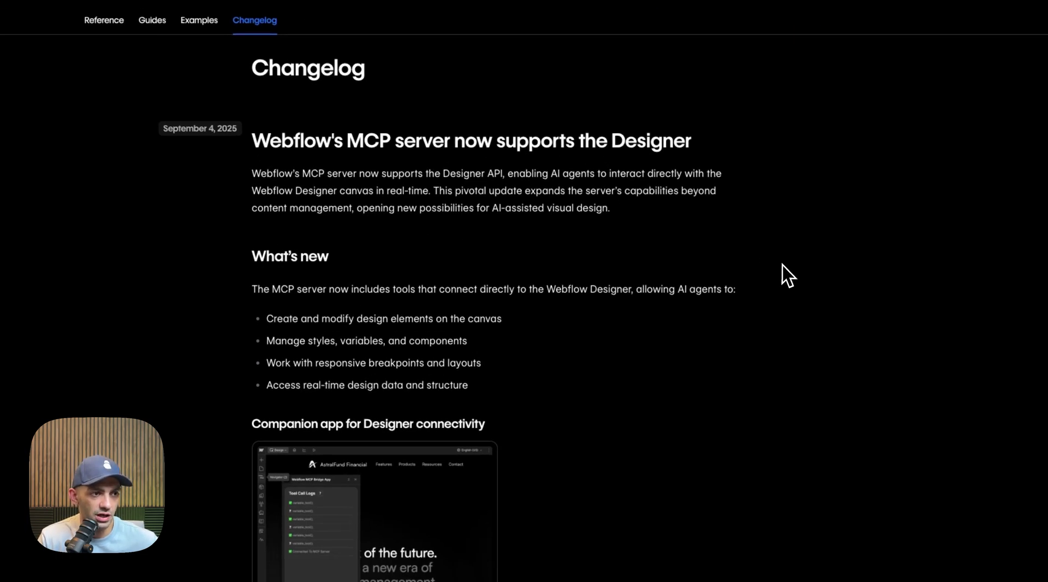
scroll(786, 276, "down", 2)
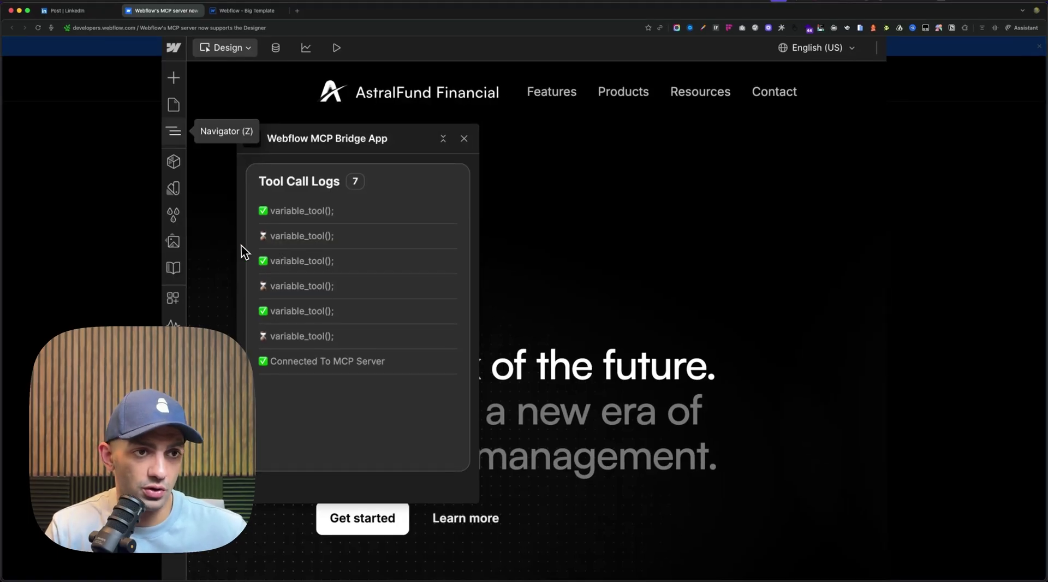
left_click(114, 267)
scroll(534, 349, "down", 5)
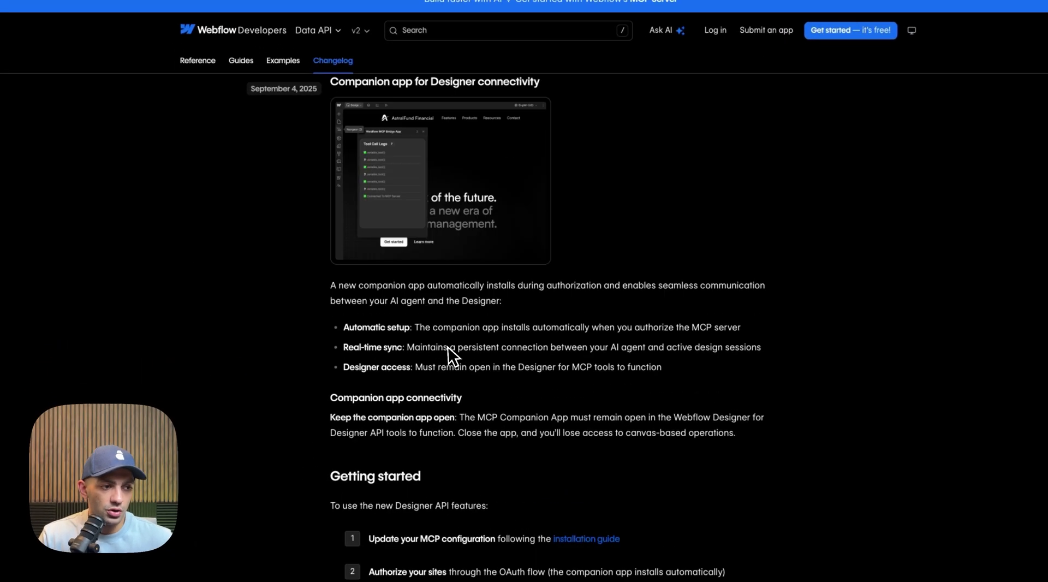
scroll(518, 441, "down", 3)
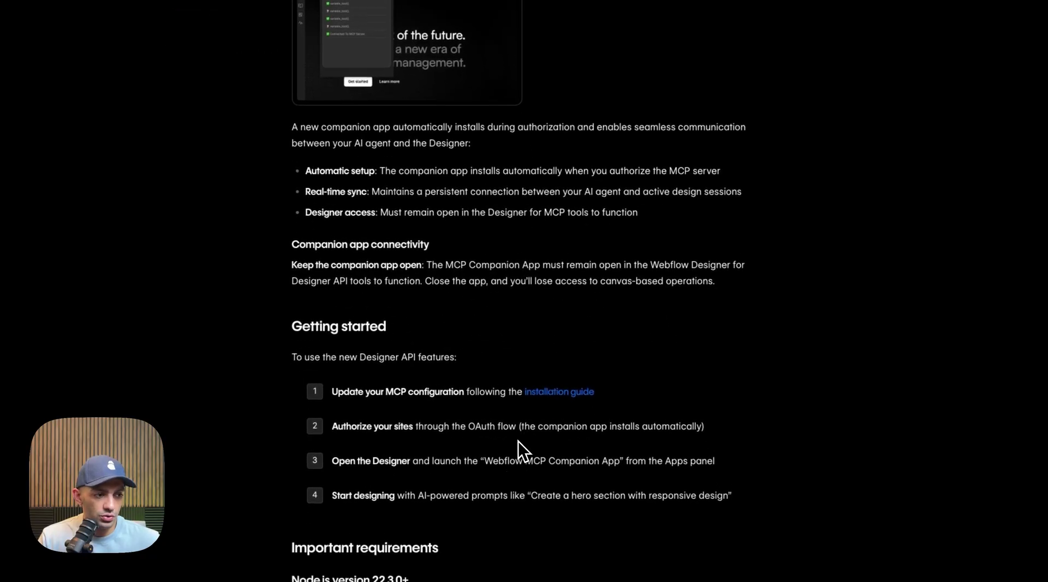
- Open the installation guide from the changelog and check the Node.js version listed under Requirements
left_click(557, 387)
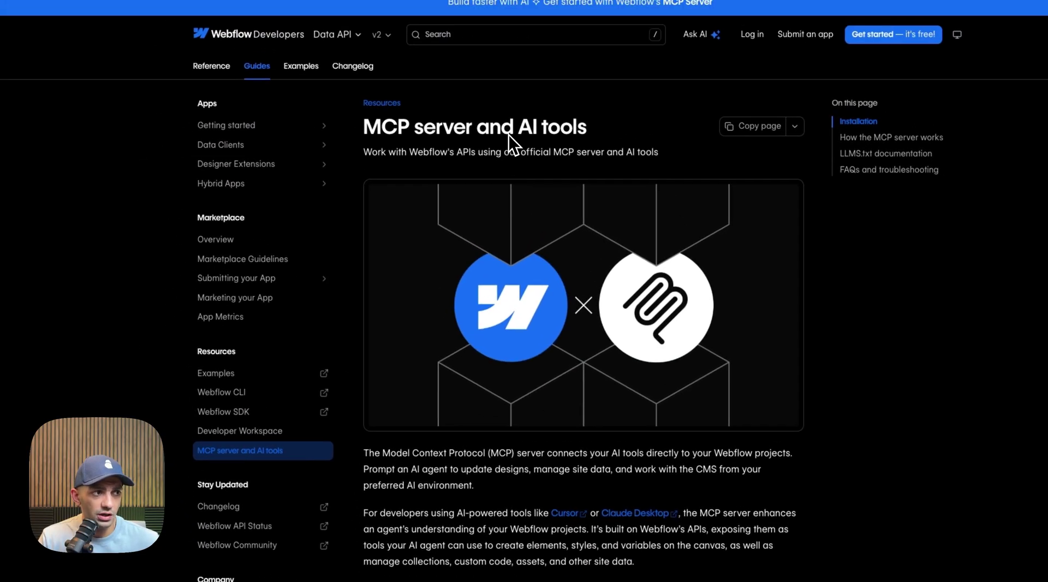
scroll(513, 273, "down", 1)
scroll(490, 435, "down", 6)
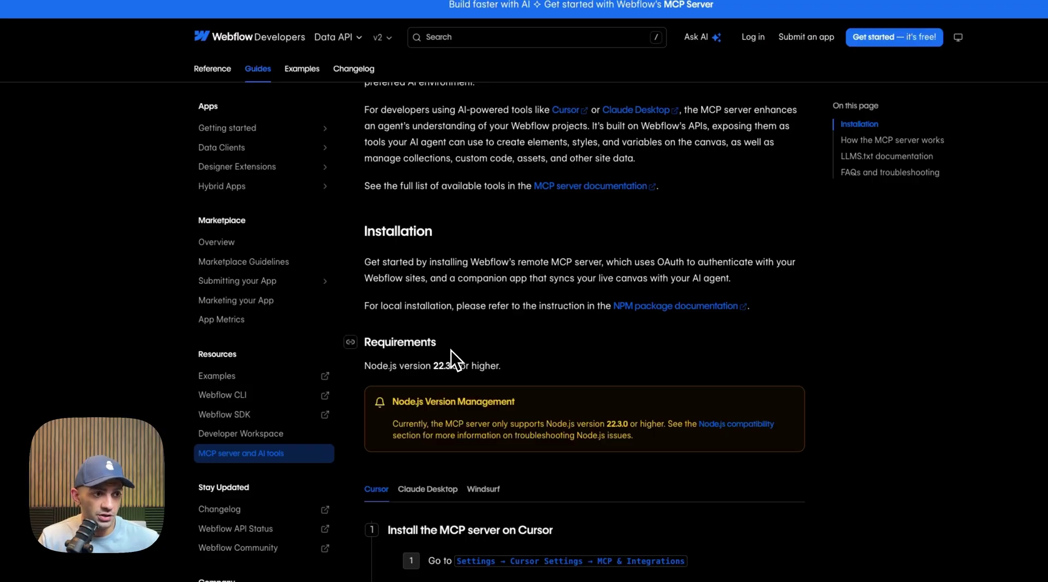
left_click_drag(456, 368, 437, 369)
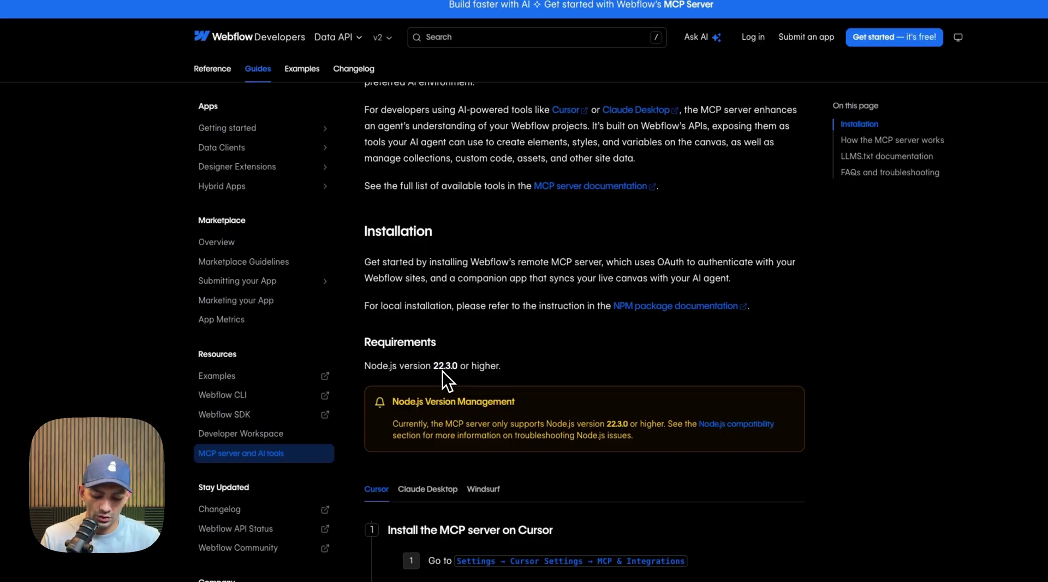
- Switch to Terminal, check the installed Node.js version with "node -v", and return to the installation guide in the browser
key("Return")
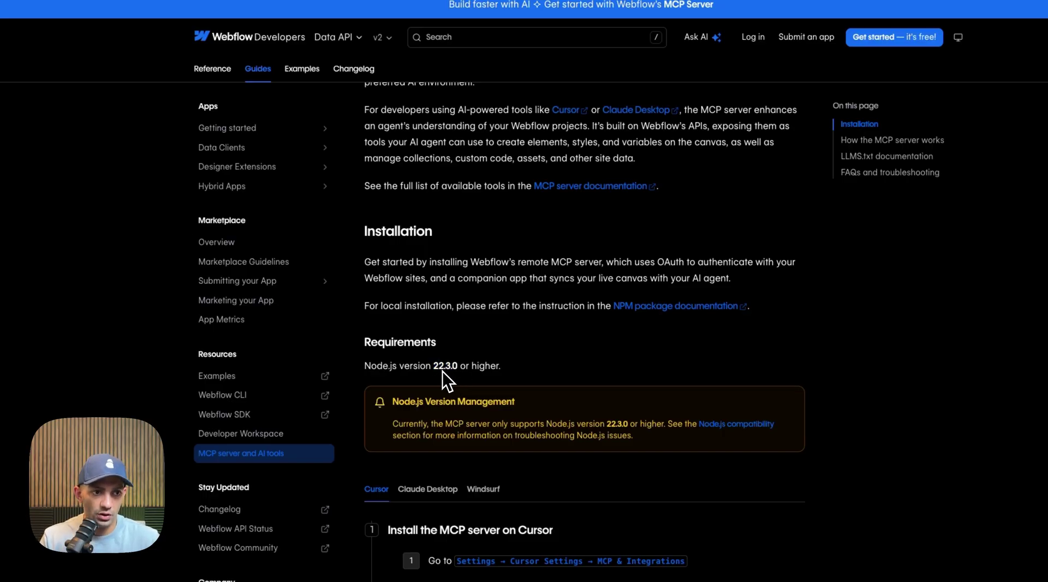
type("node")
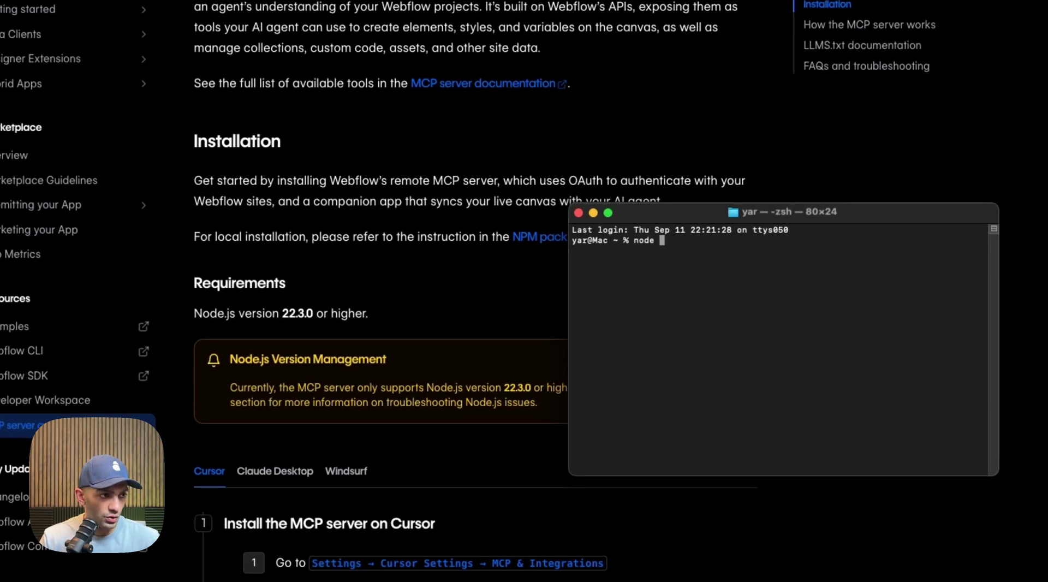
type(" -v")
key("Return")
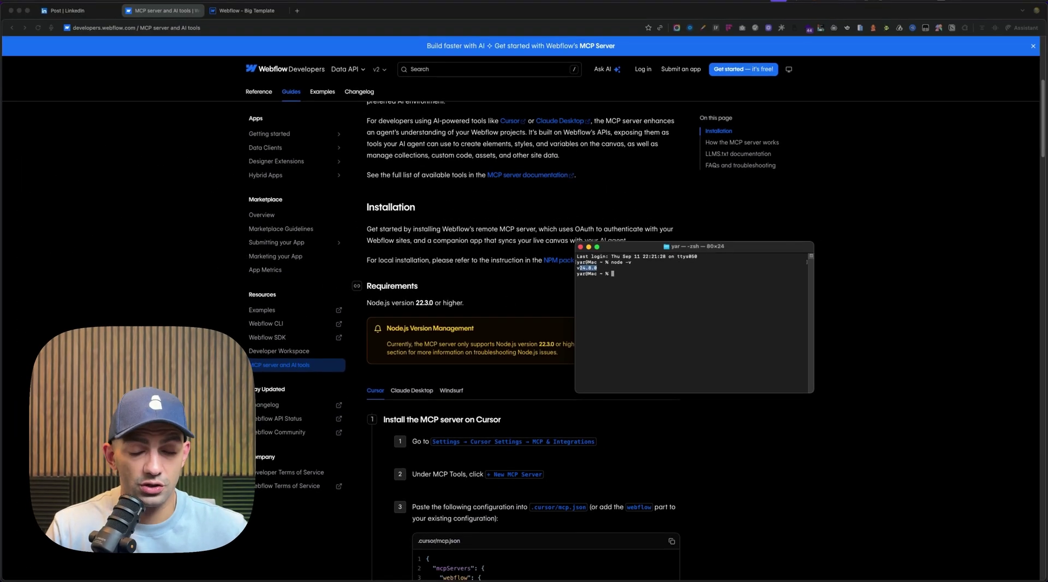
left_click(513, 299)
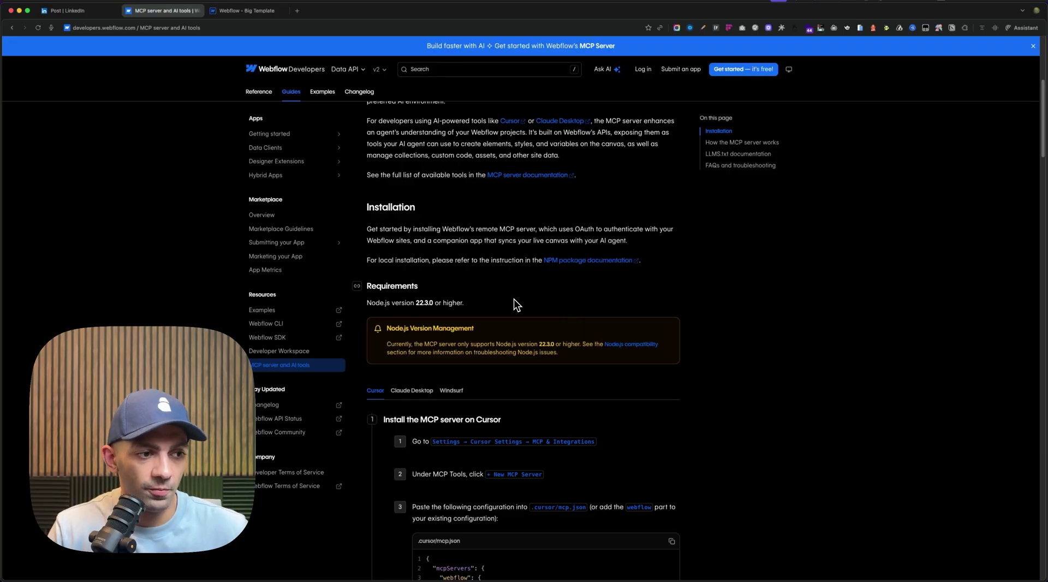
- Compare the MCP server installation instructions for Claude Desktop and Windsurf, then return to the Cursor instructions
scroll(490, 376, "down", 4)
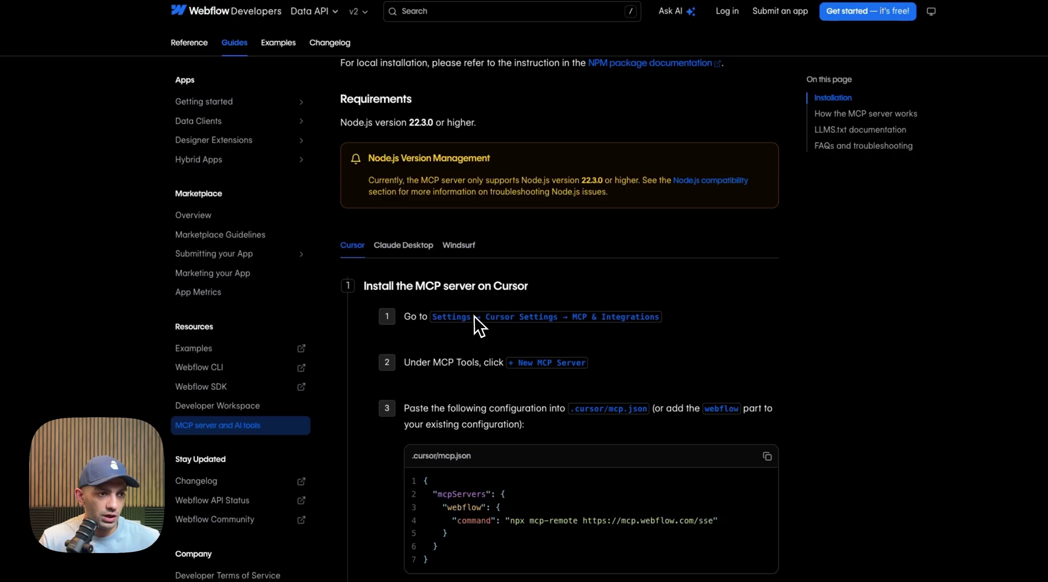
scroll(385, 247, "down", 2)
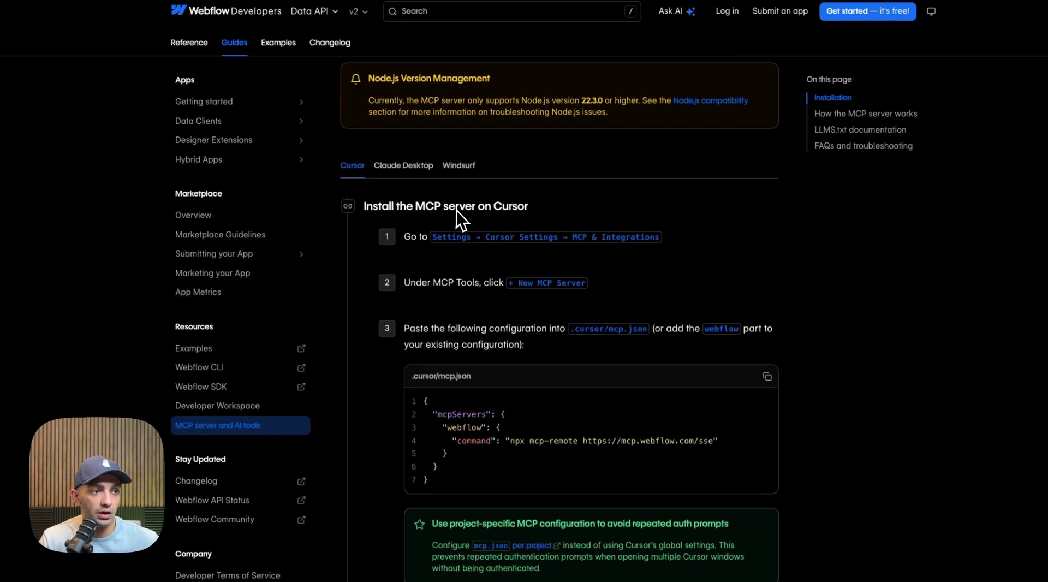
left_click(423, 173)
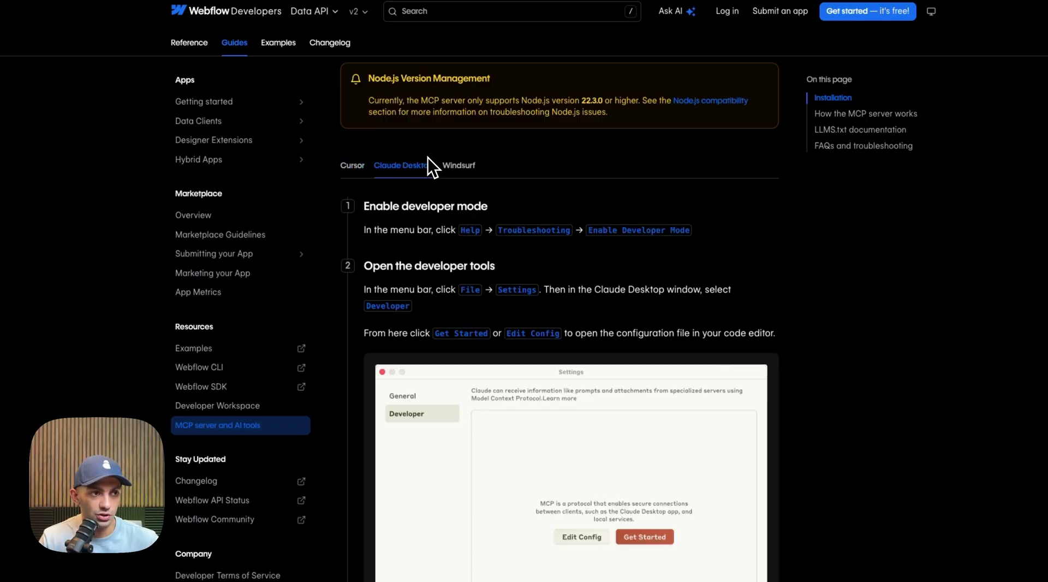
left_click(464, 166)
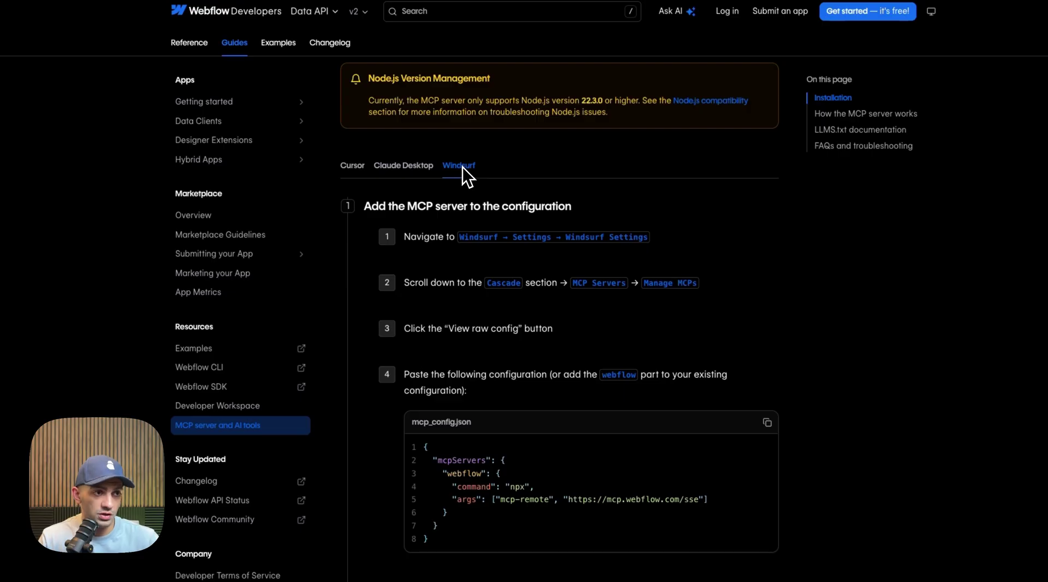
left_click(411, 169)
left_click(352, 165)
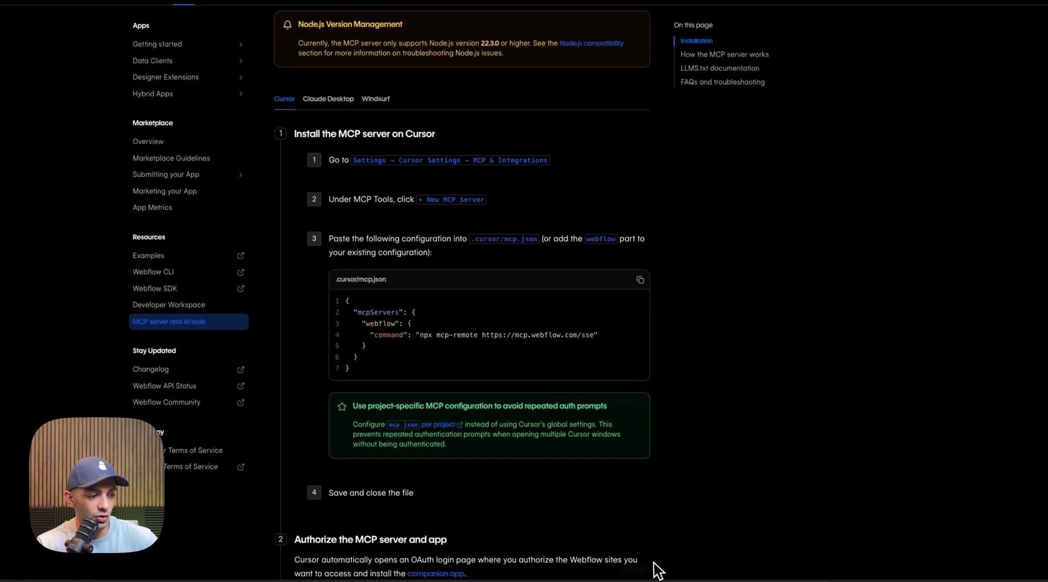
- Switch to Cursor, show the AI chat pane, and close the New Chat editor tab
mouse_move(662, 581)
left_click(632, 573)
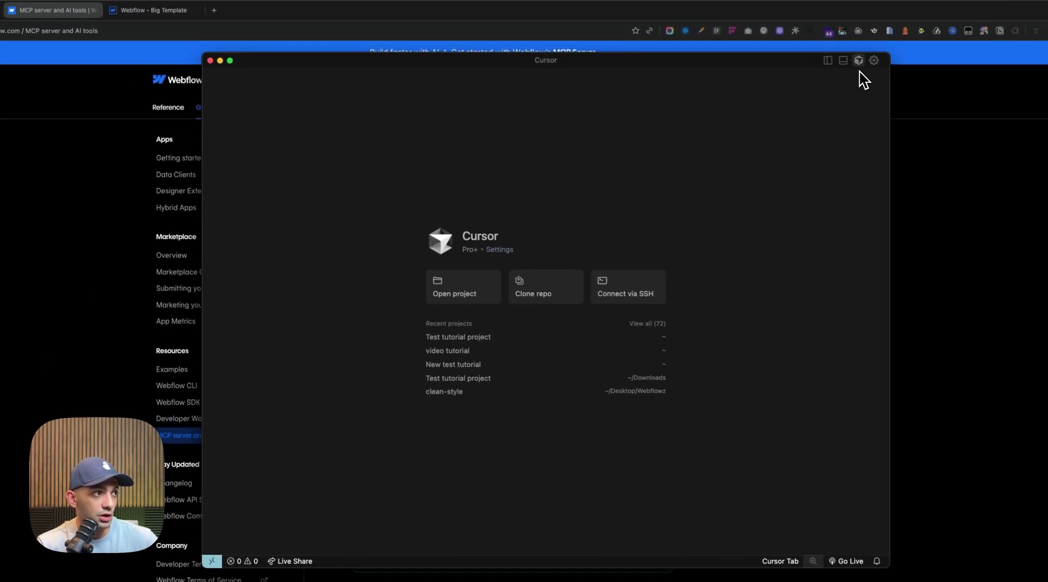
left_click(859, 61)
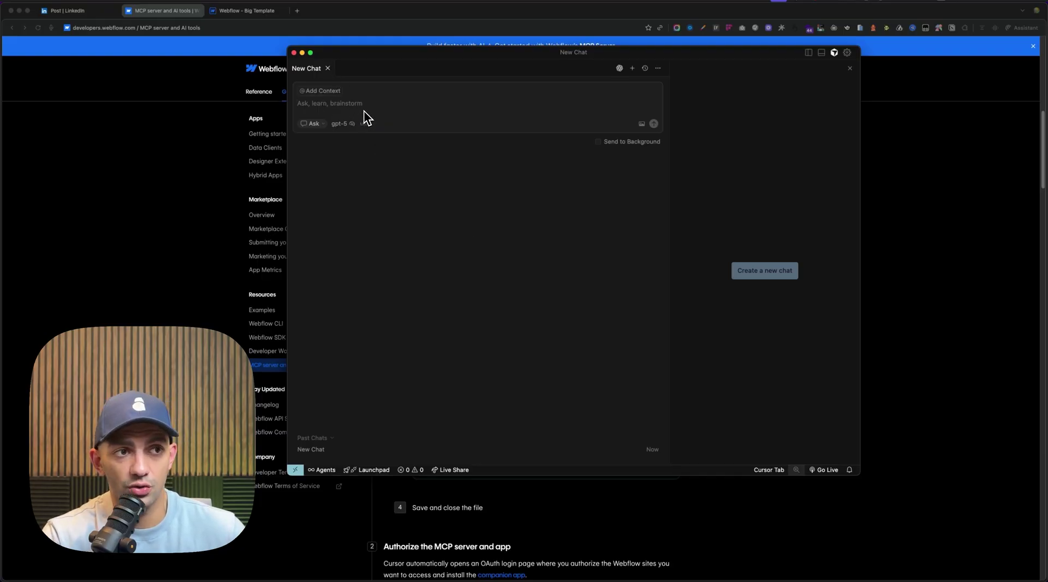
left_click(328, 68)
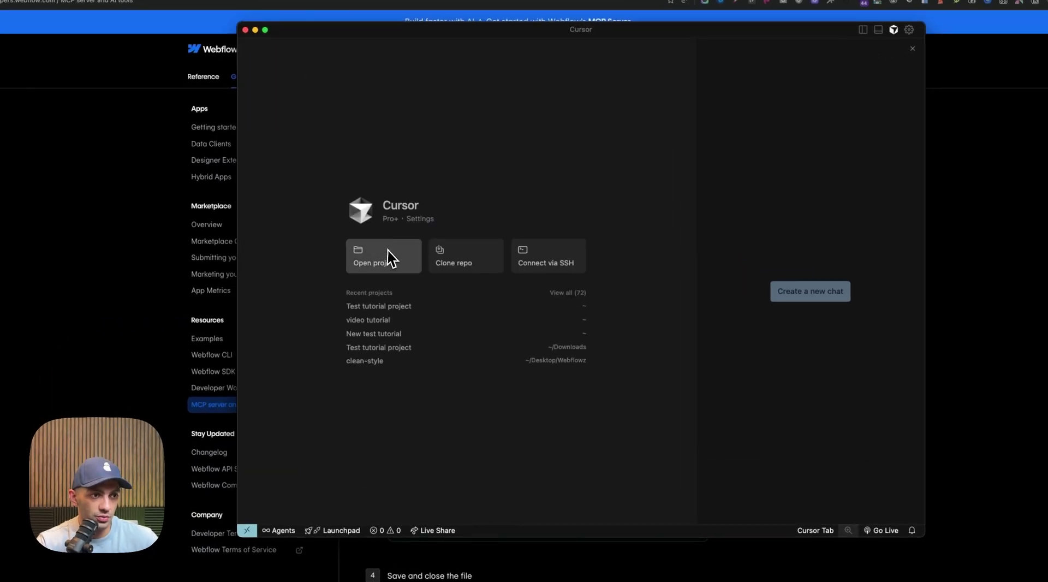
- Create a new folder named "Test tutorial MCP" in the home directory and open it as the project
left_click(395, 258)
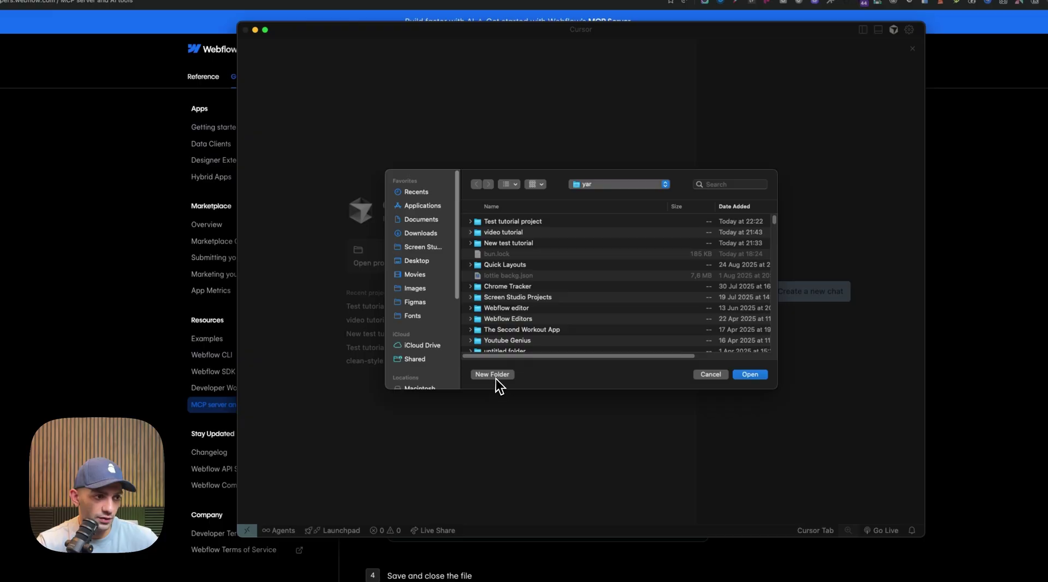
left_click(493, 374)
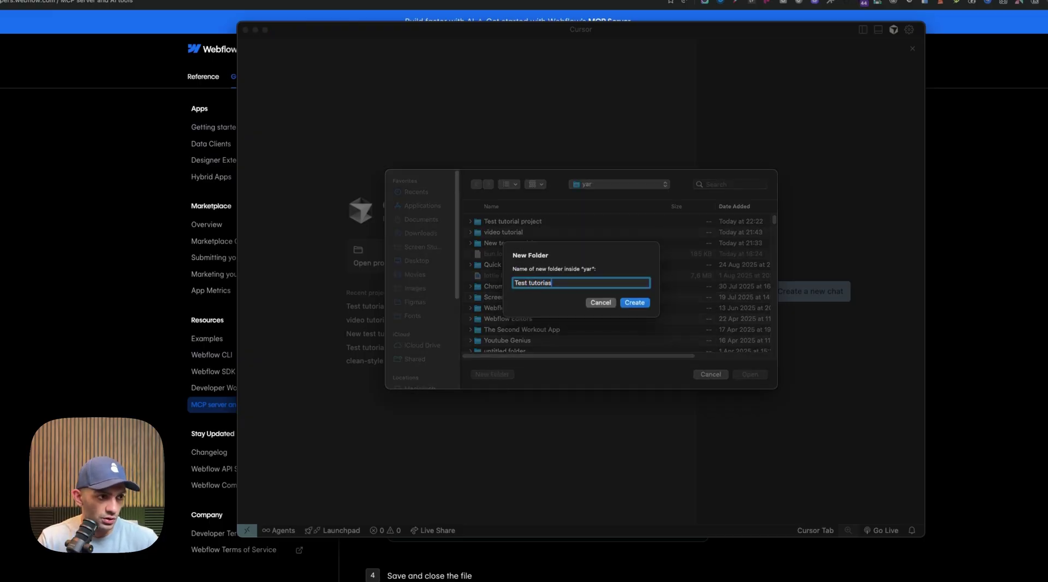
key("Return")
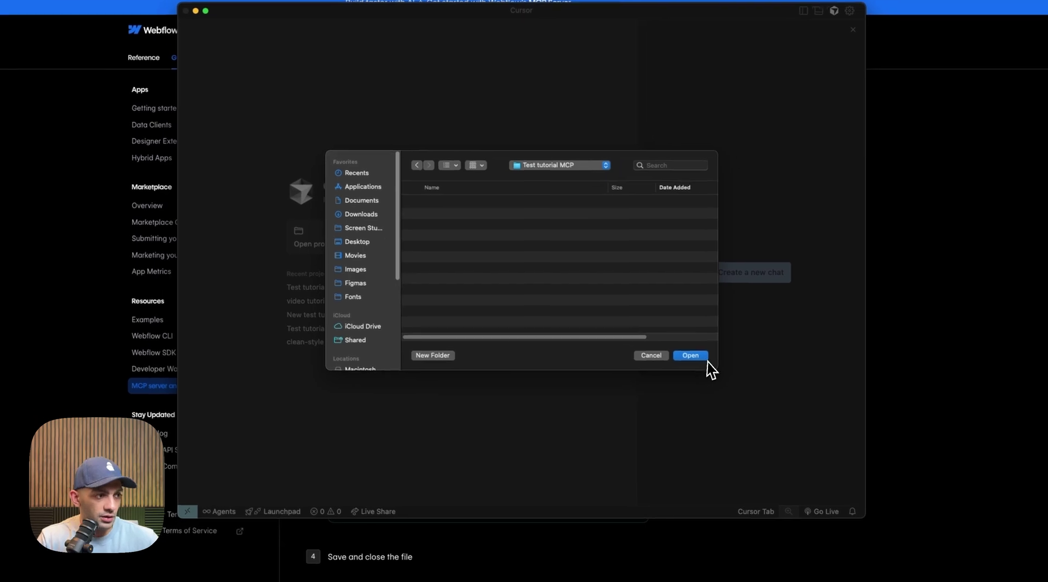
left_click(750, 374)
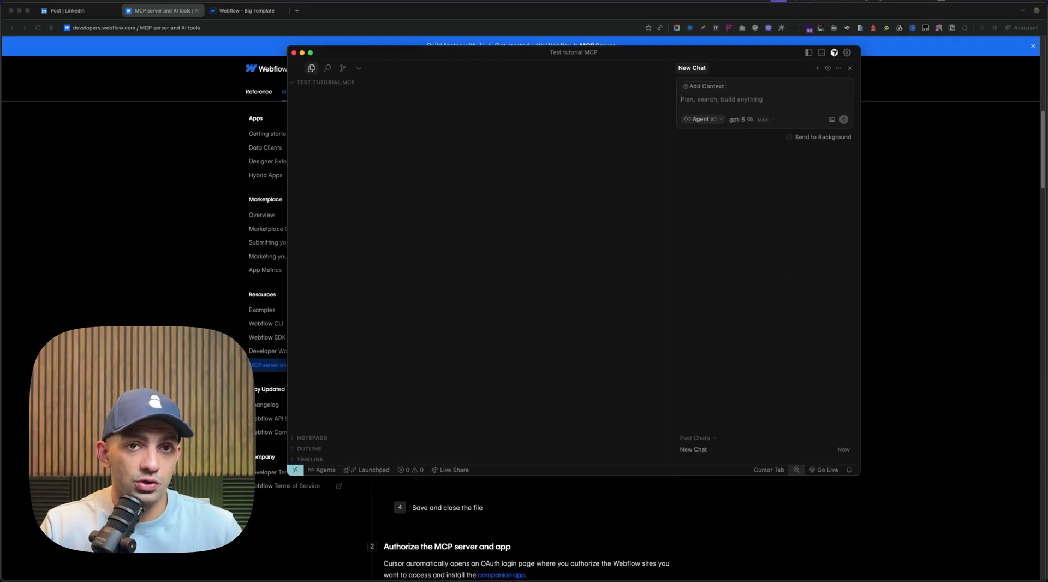
- Create a folder named "cursor" in the root of the project
right_click(324, 156)
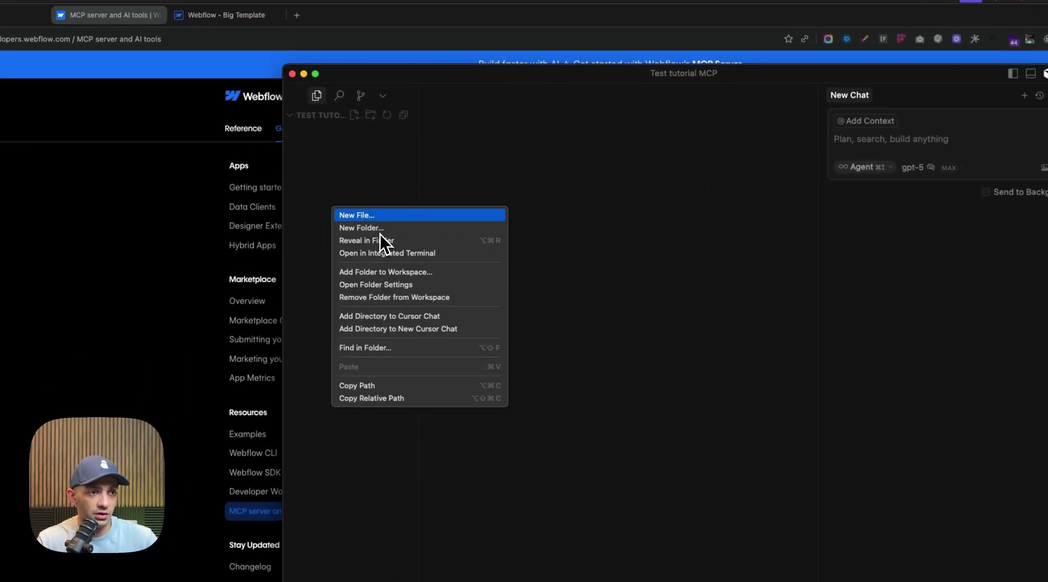
left_click(361, 171)
type("cursor")
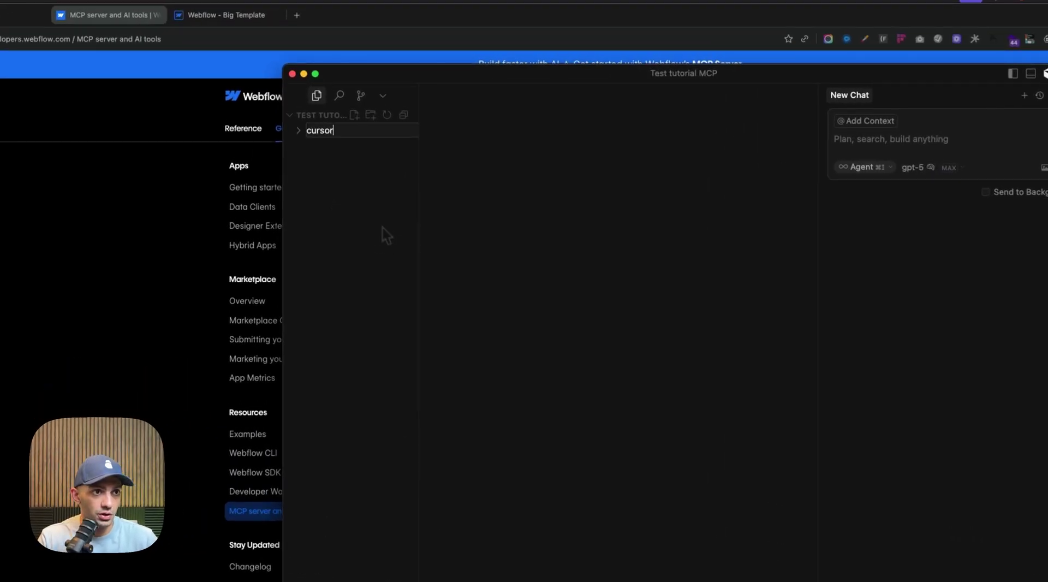
key("Return")
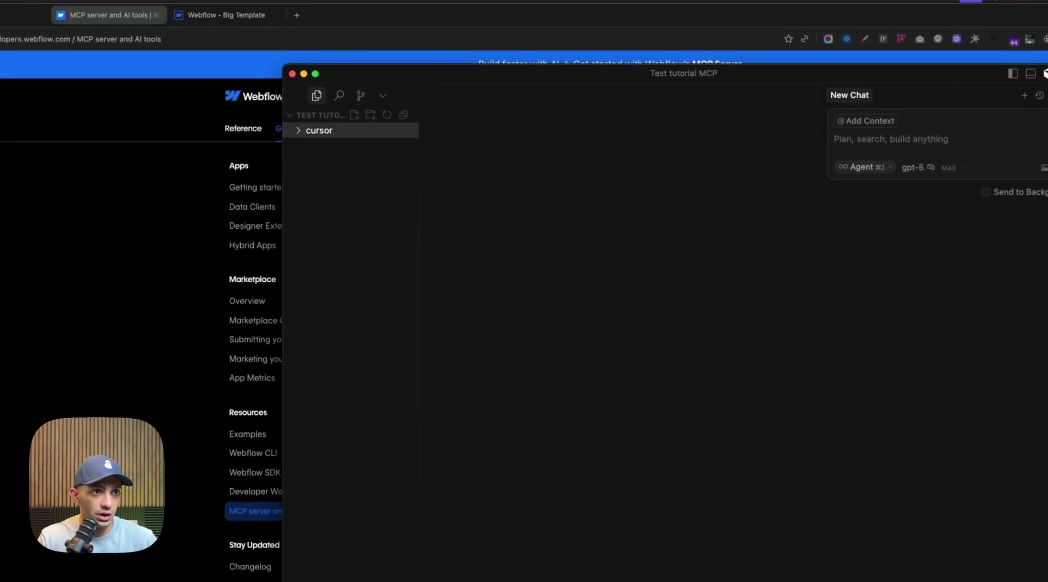
- Create a file named "mcp.json" inside the cursor folder
right_click(331, 138)
left_click(333, 141)
type("mc")
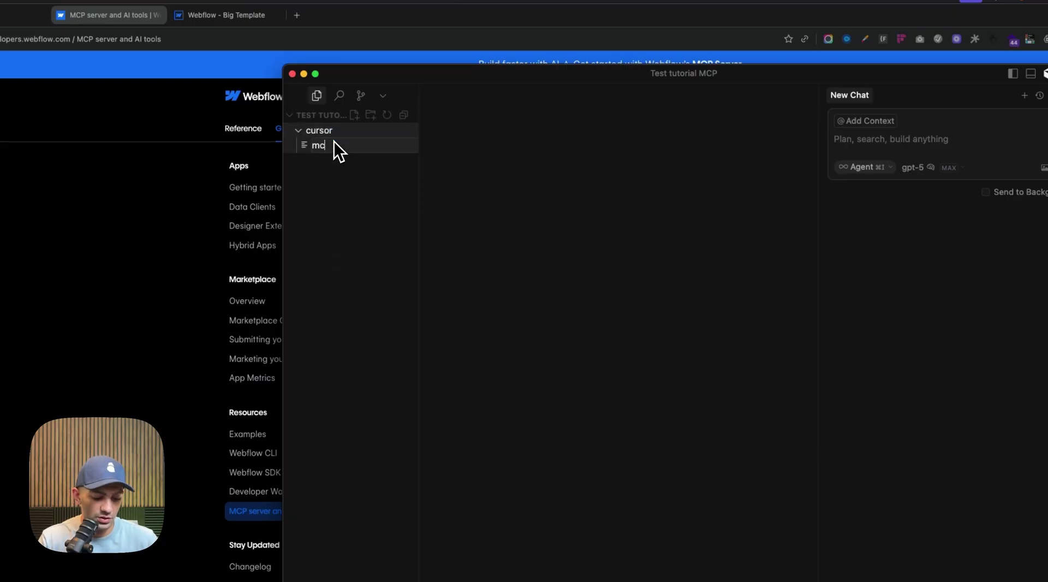
type("p.jso")
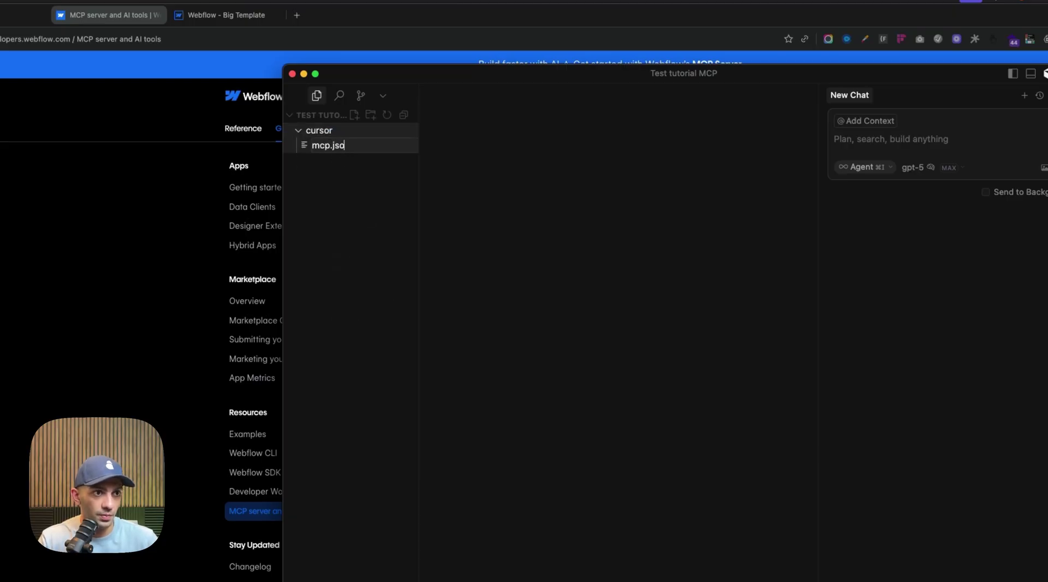
type("nm")
key("BackSpace")
key("Return")
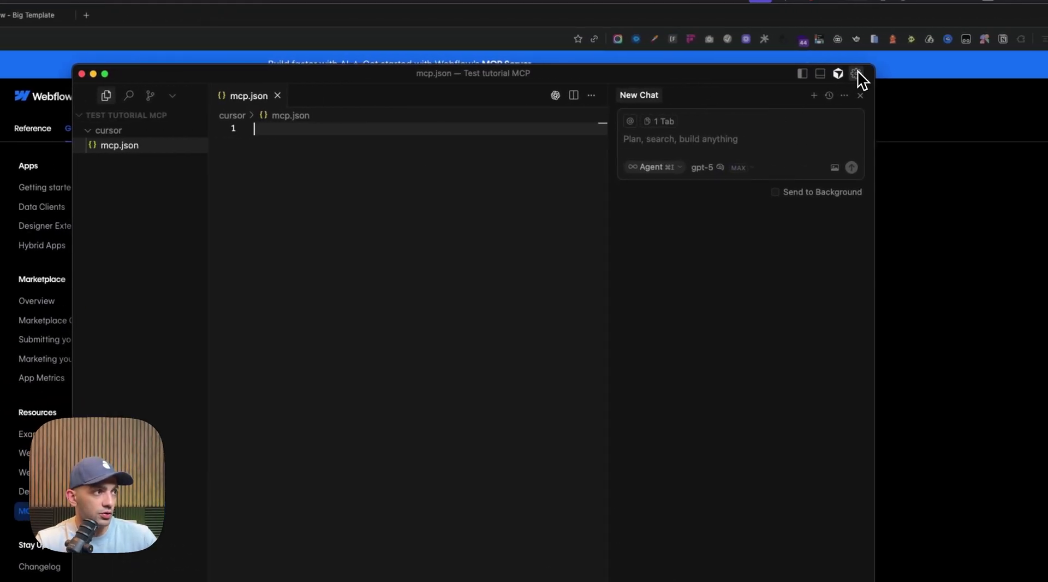
- Open Cursor's MCP & Integrations settings and start adding a new MCP server to view the global mcp.json configuration
left_click(982, 73)
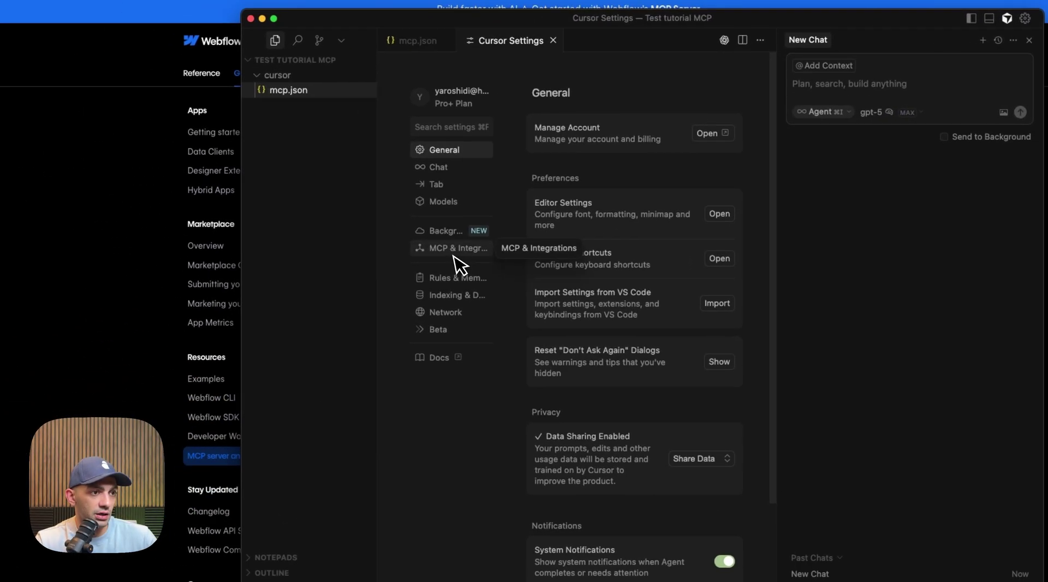
left_click(459, 251)
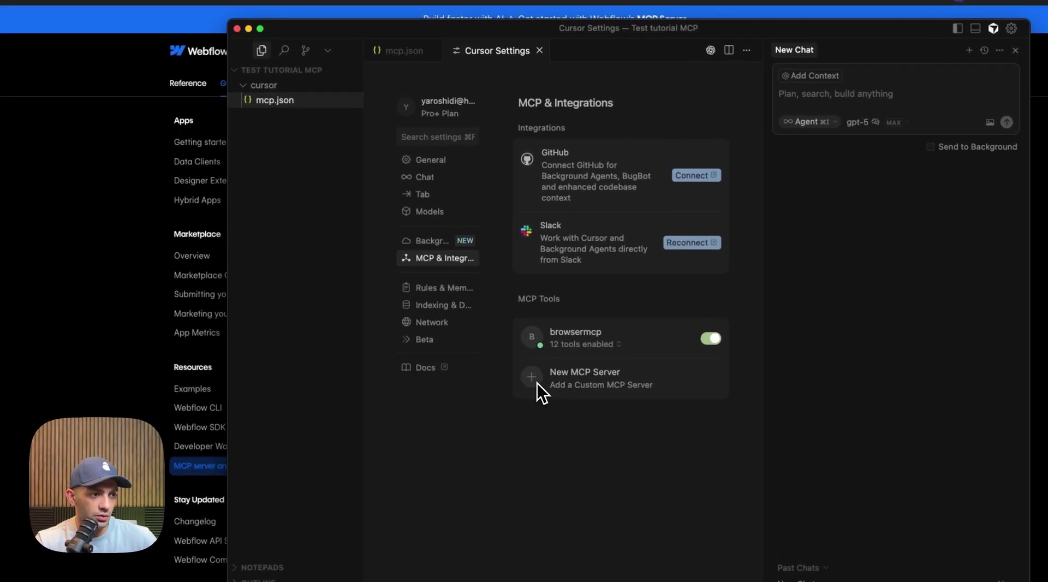
left_click(536, 382)
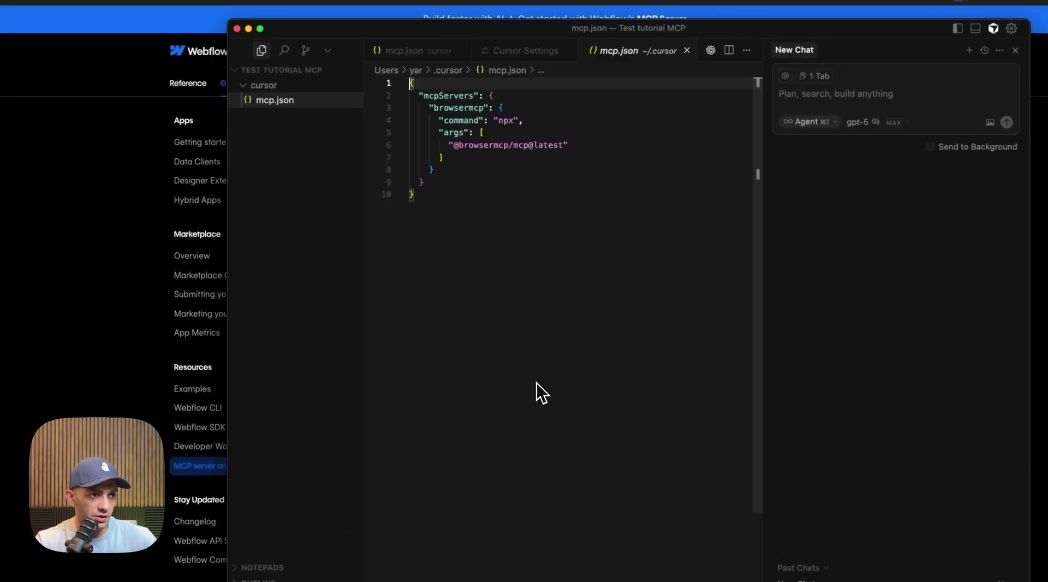
left_click(447, 176)
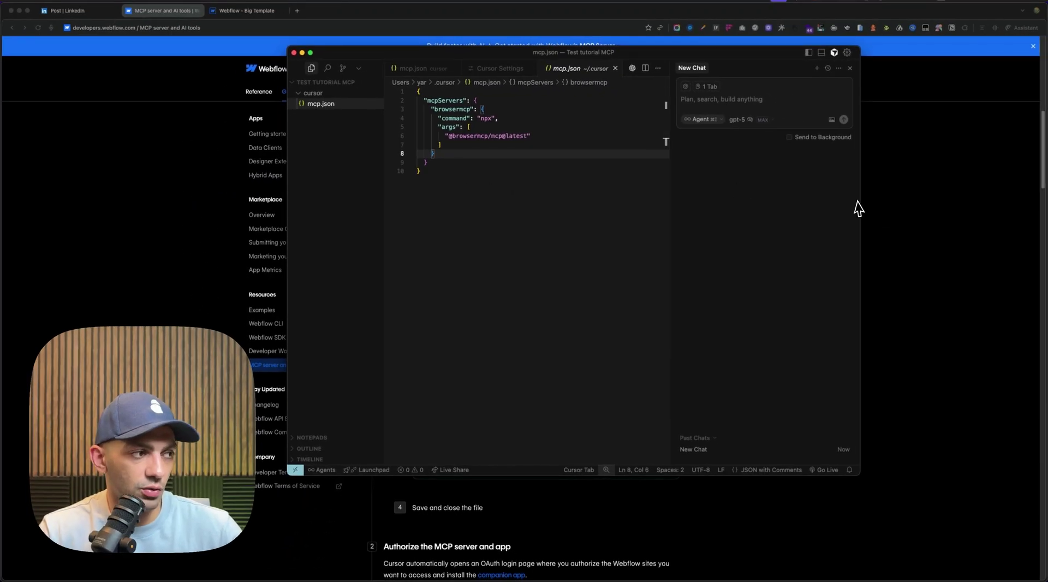
- Switch to the Webflow guide in the browser and copy the "webflow" server entry from the .cursor/mcp.json example
left_click(963, 251)
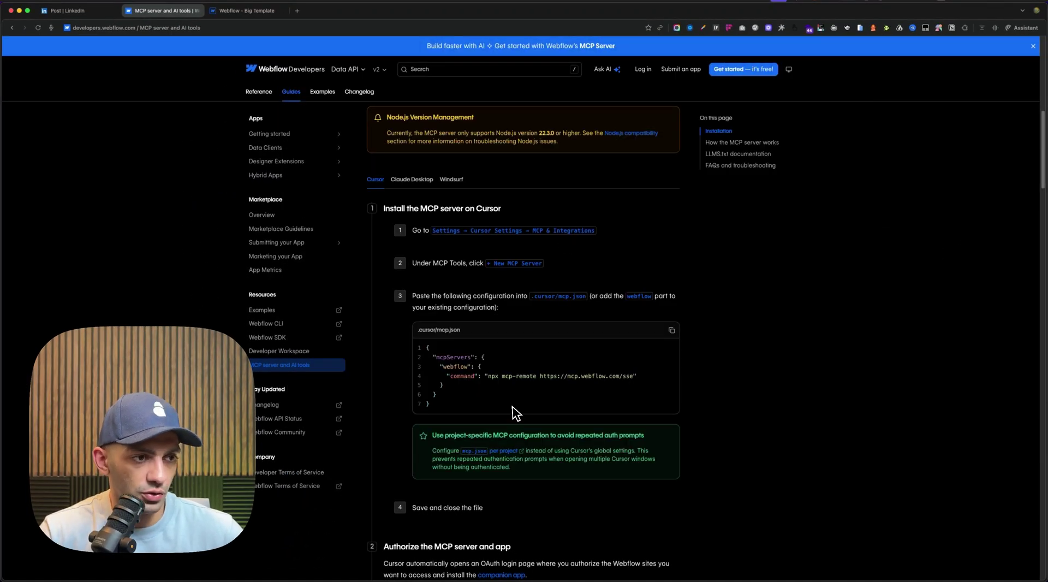
scroll(486, 398, "down", 2)
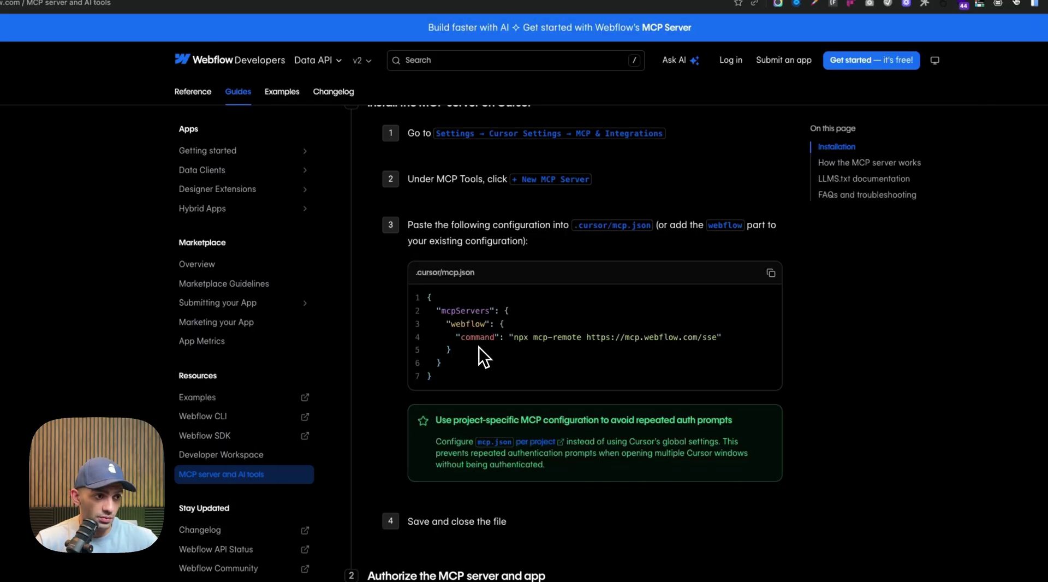
left_click_drag(455, 349, 424, 325)
key("super+c")
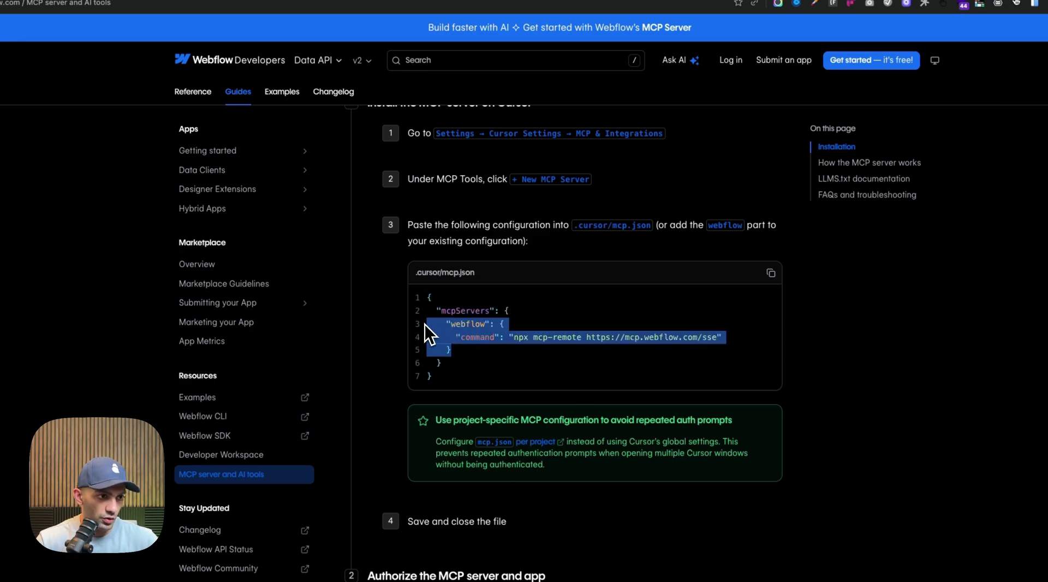
- Switch to Cursor and add the copied "webflow" server entry after the browsermcp block in the global mcp.json
key("super+Tab")
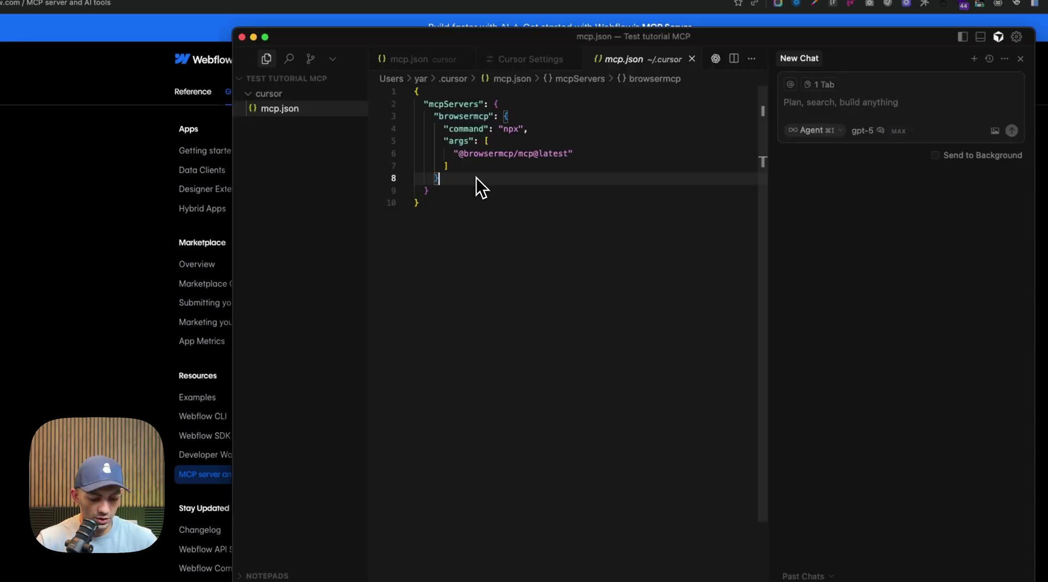
type(",")
key("Return")
key("super+v")
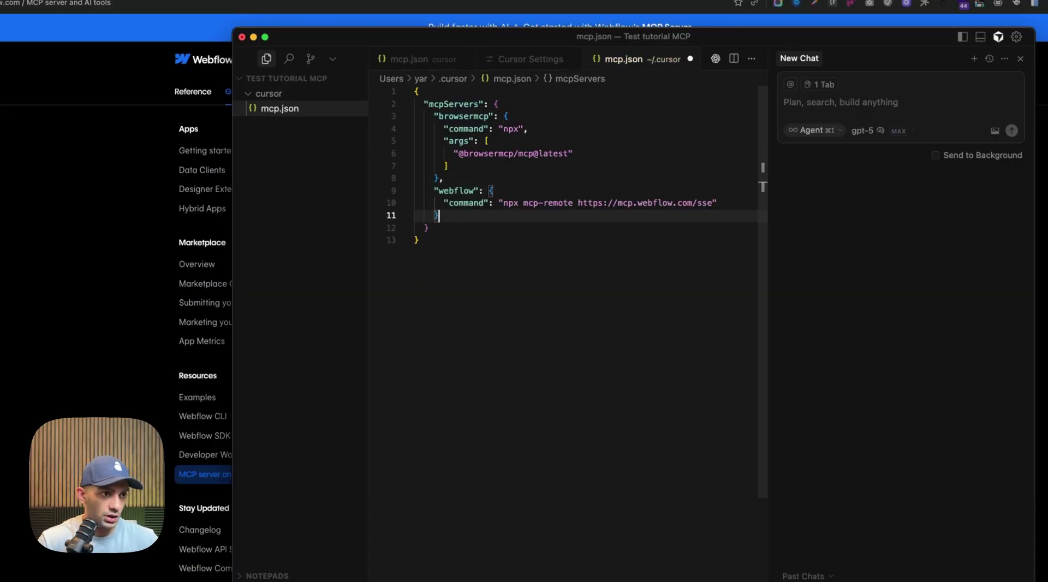
- Close the project's mcp.json and the Cursor Settings, keeping only the global mcp.json open, and save it
left_click(466, 58)
left_click(464, 59)
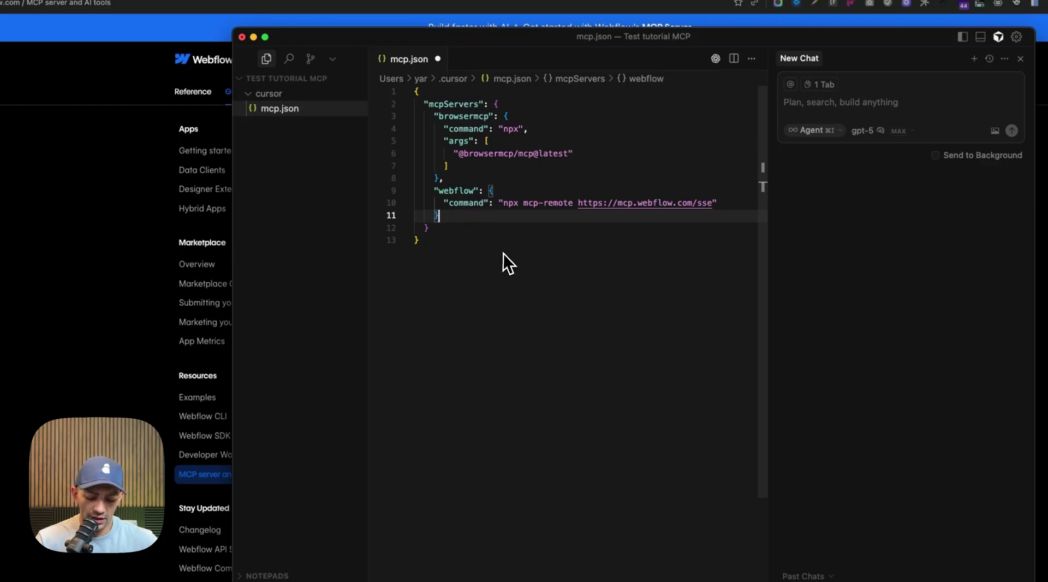
key("super+s")
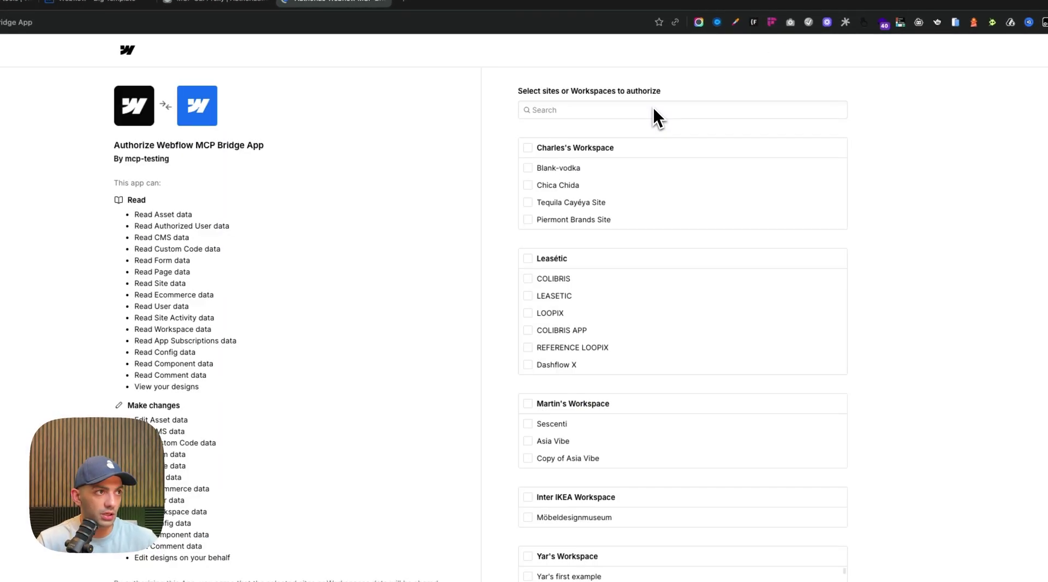
- Search the sites for "big", authorize the Webflow MCP Bridge App for only the Big Template site, and close the authorization pages
left_click(654, 112)
type("big")
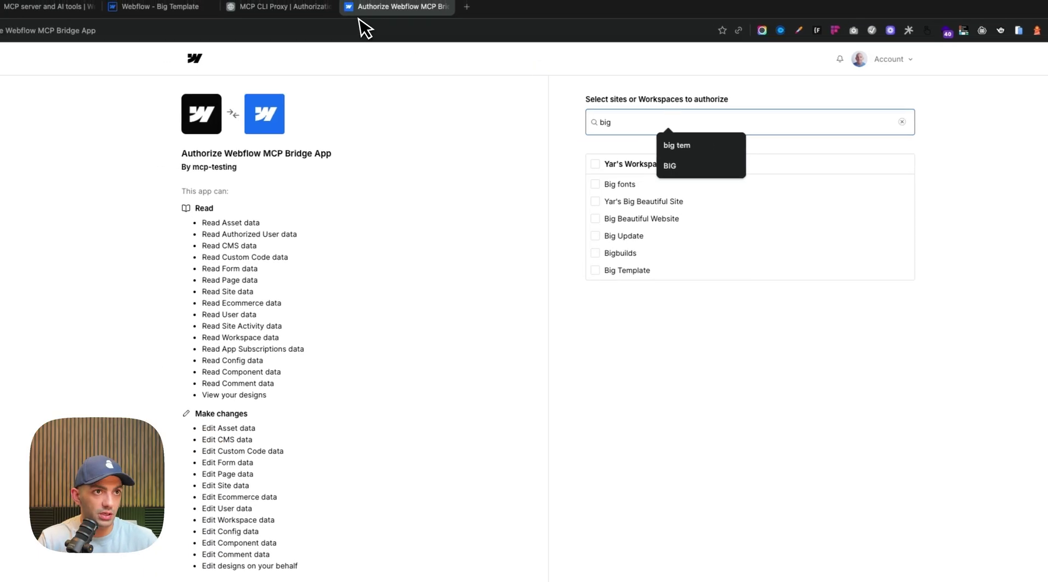
left_click(573, 263)
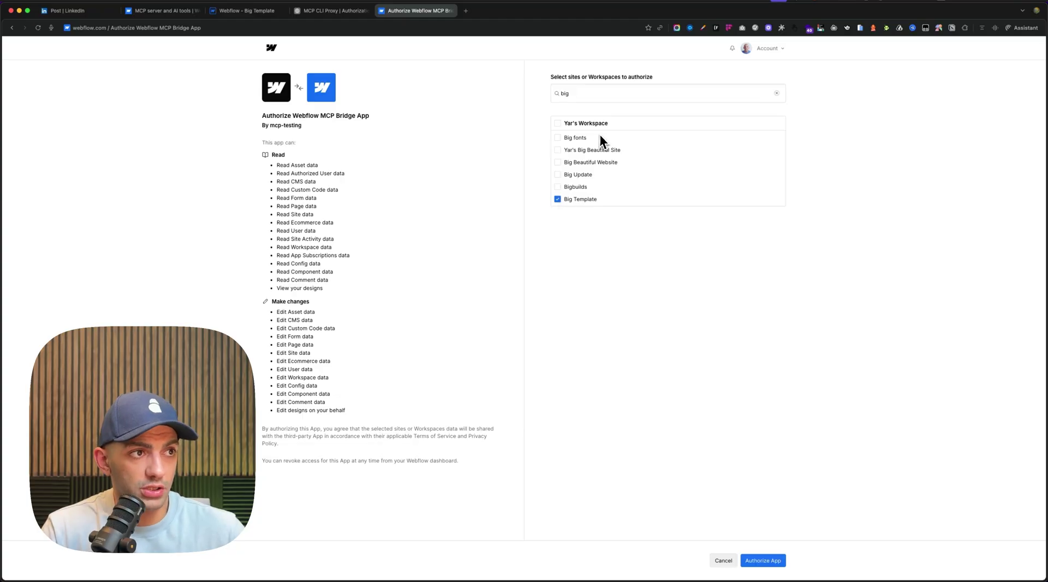
left_click(556, 125)
left_click(557, 125)
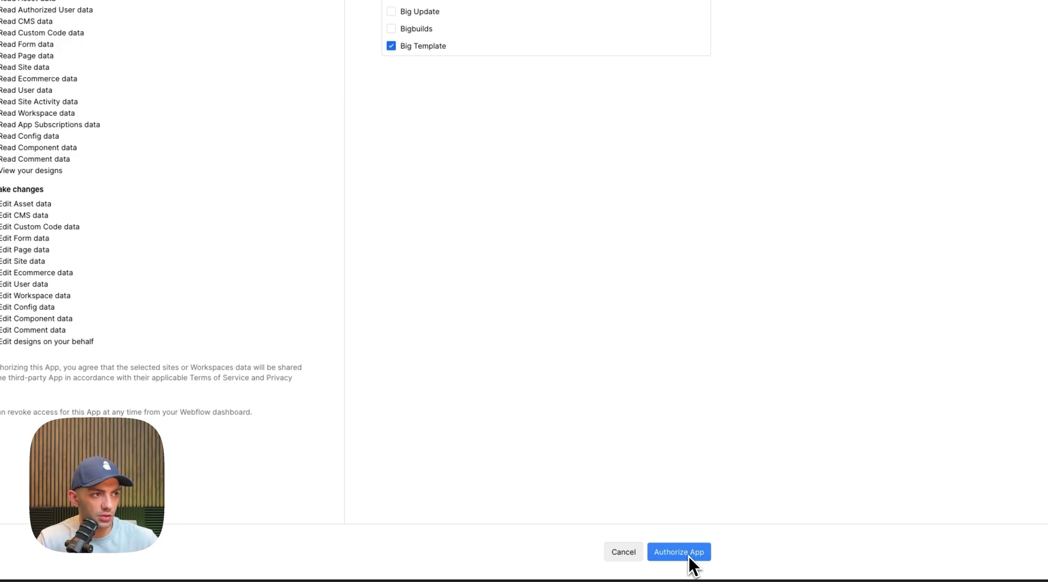
left_click(688, 559)
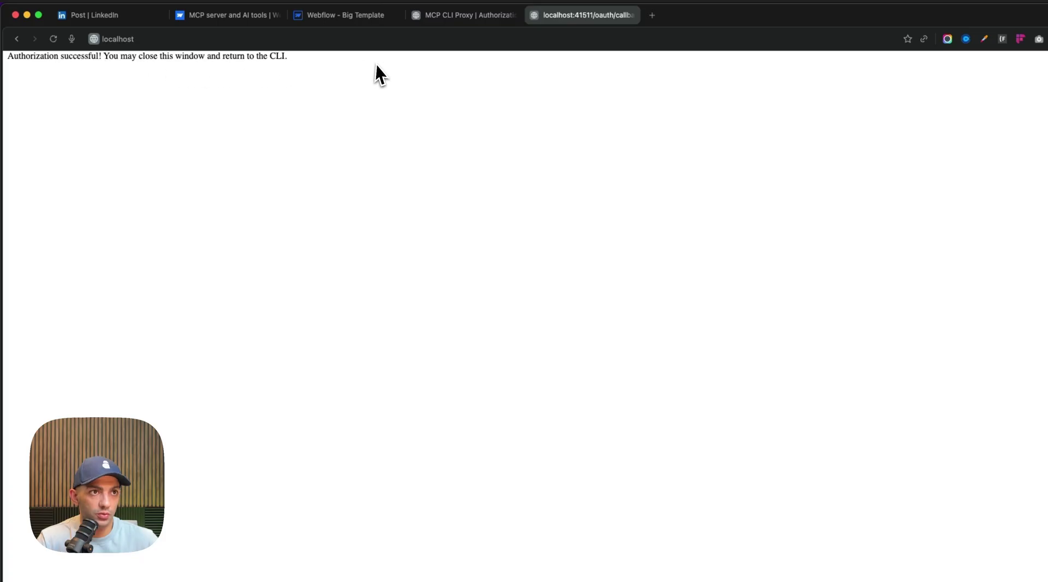
left_click(633, 15)
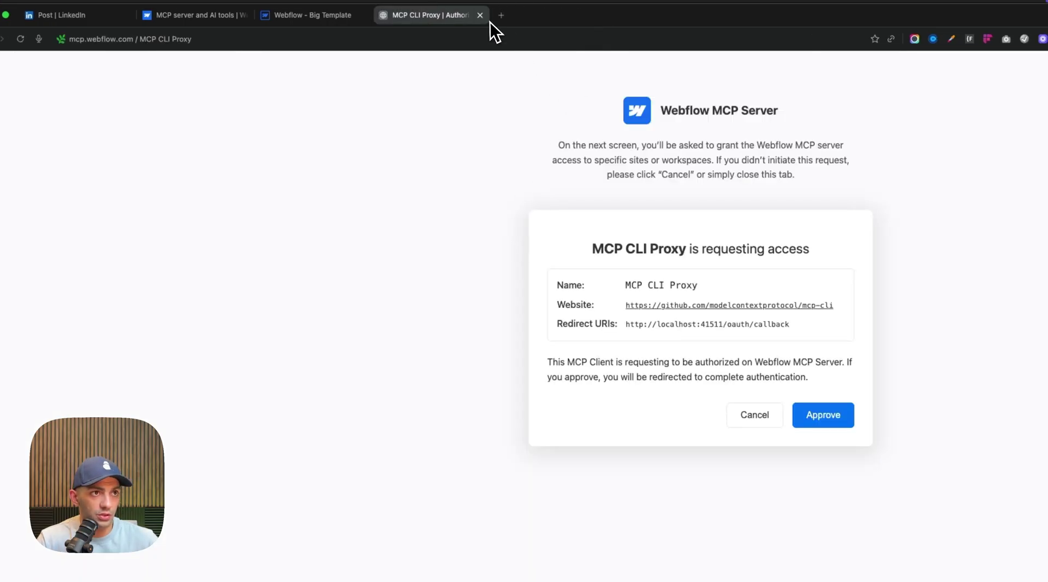
left_click(480, 15)
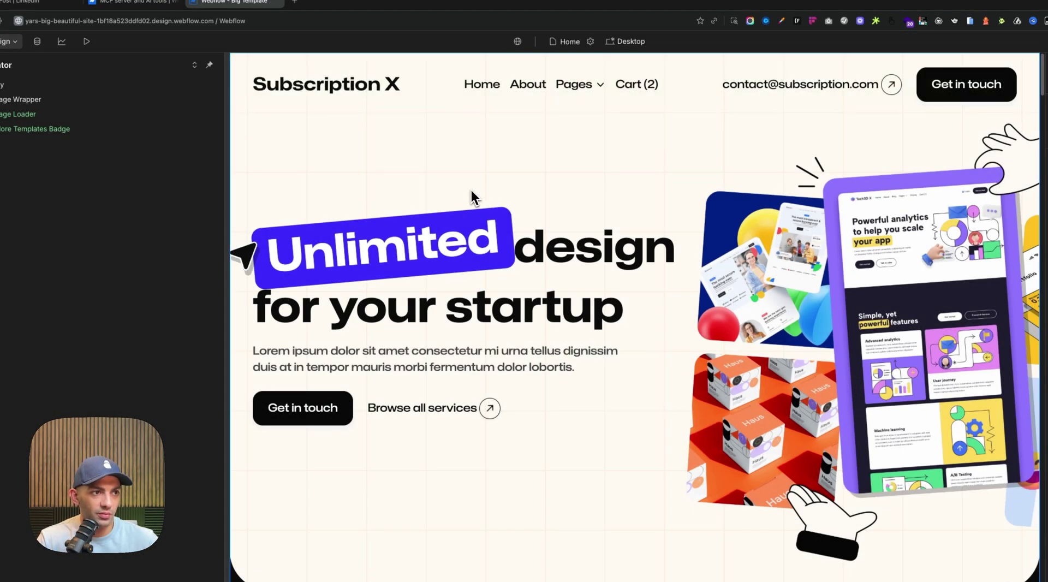
left_click(378, 105)
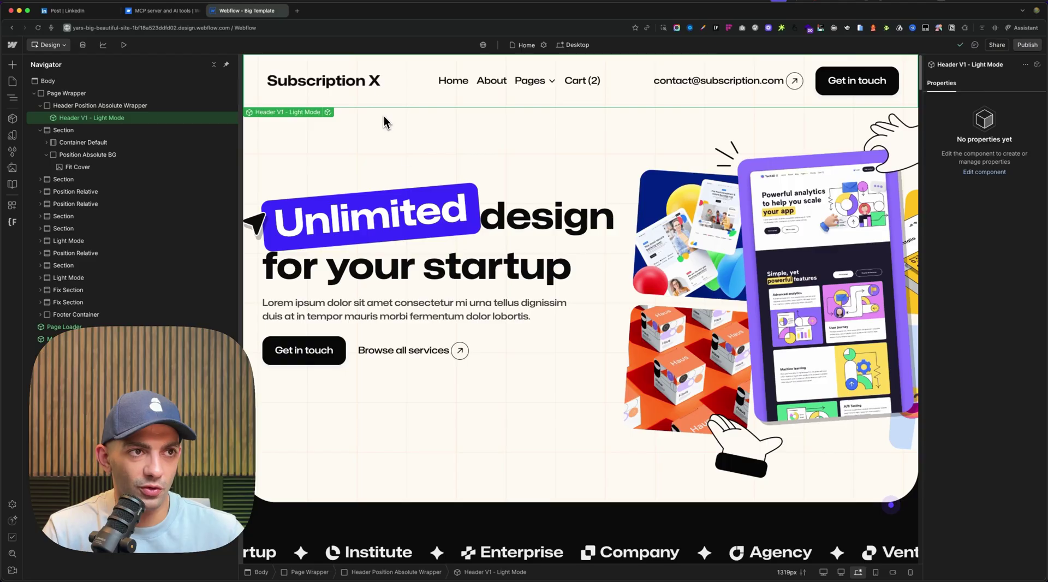
left_click(438, 207)
left_click(552, 166)
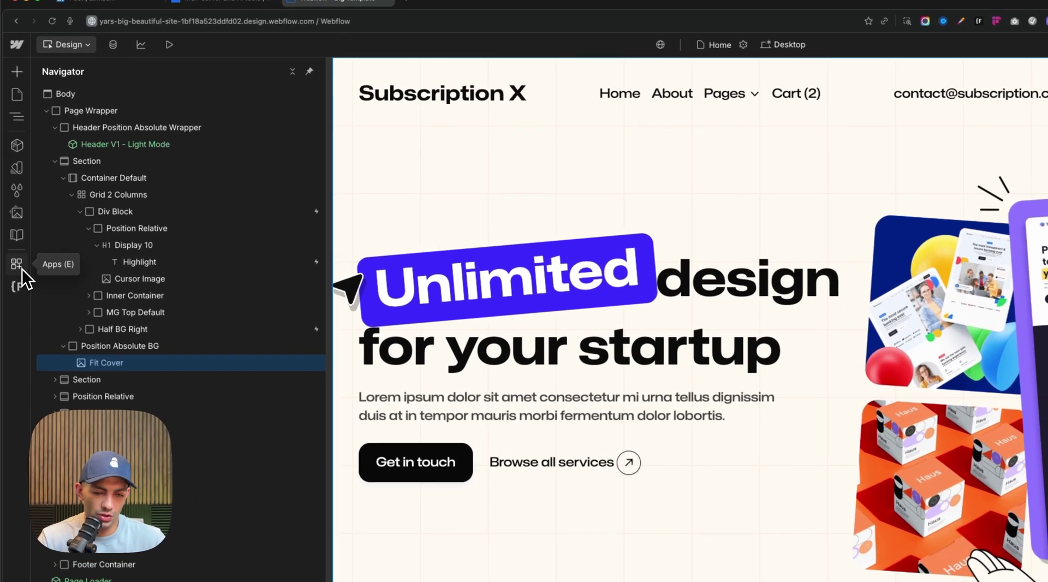
- Launch the connected Webflow MCP Bridge App in the Big Template Designer and move its window away from the hero text
left_click(21, 267)
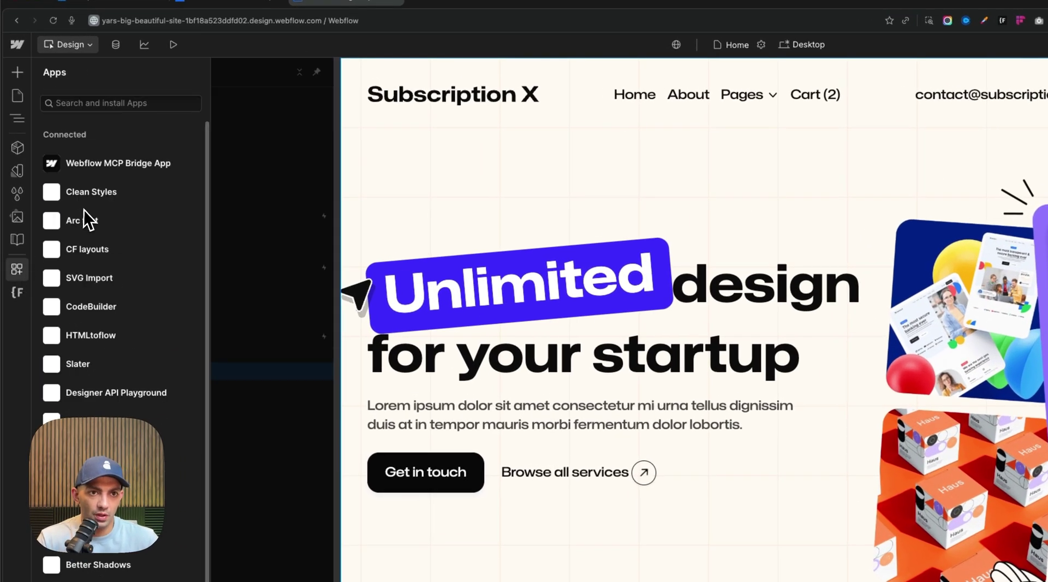
mouse_move(101, 166)
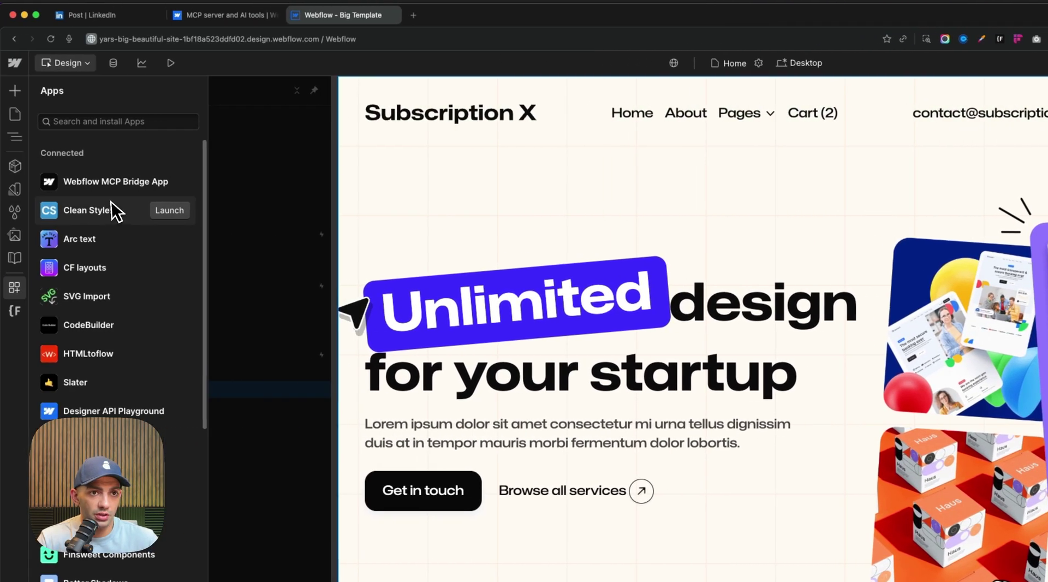
left_click(174, 182)
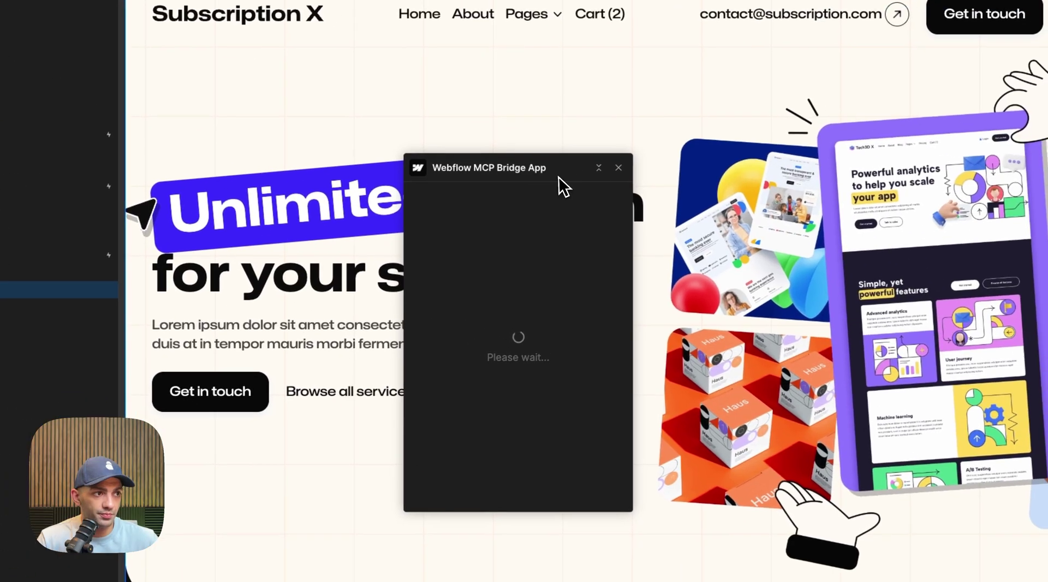
left_click_drag(774, 275, 749, 245)
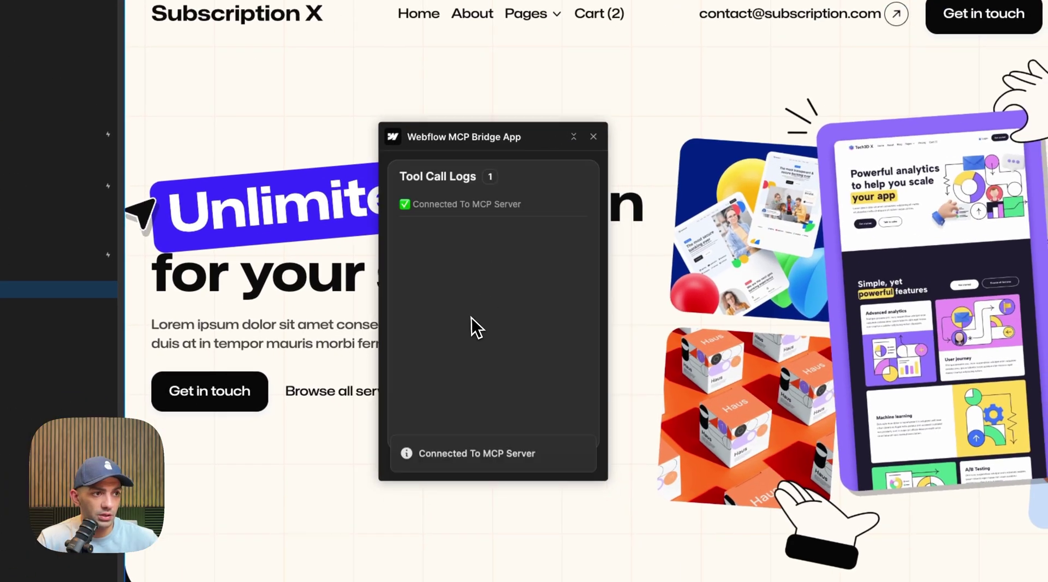
left_click_drag(426, 208, 501, 209)
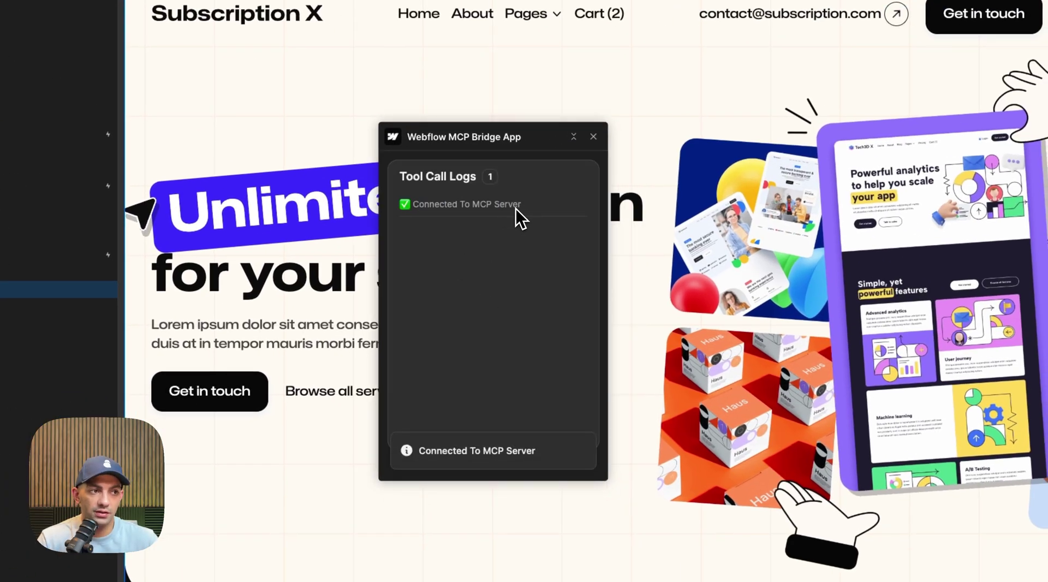
left_click_drag(539, 152, 939, 306)
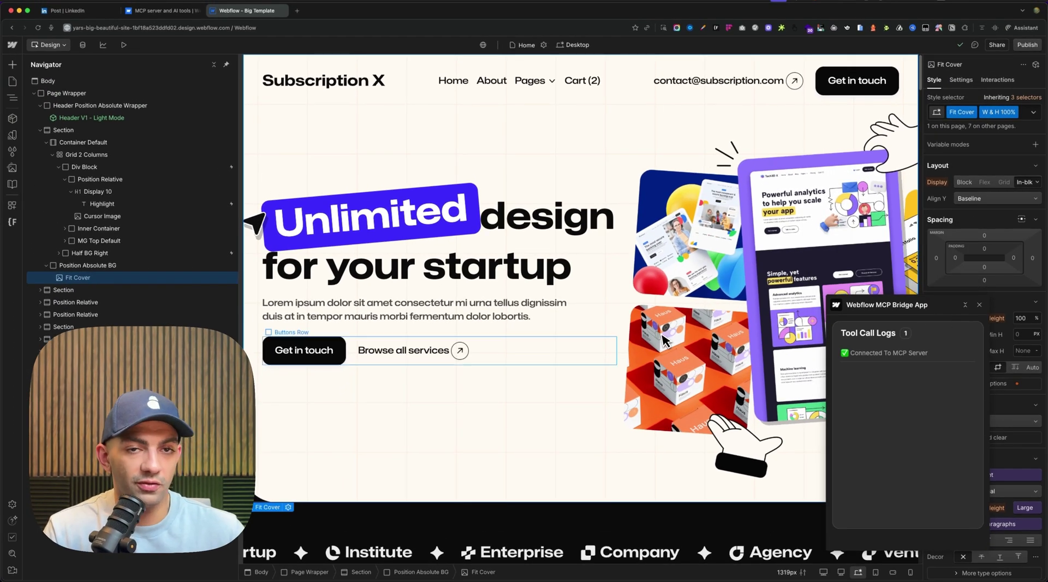
- Switch to Cursor, attach the Webflow llm docs to the new chat as context, and look at the prompt for adding a new doc
key("super+Tab")
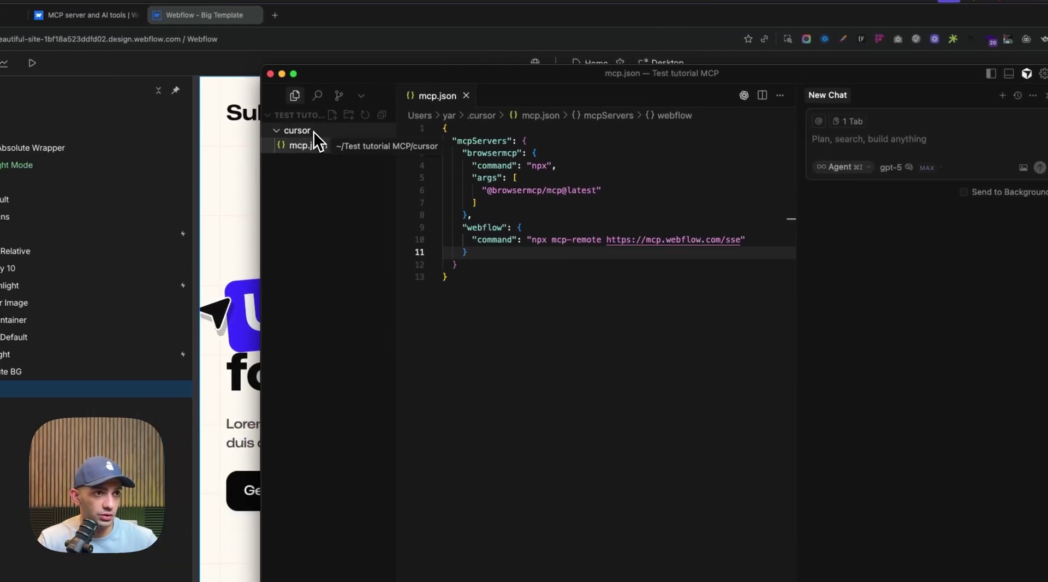
left_click(313, 132)
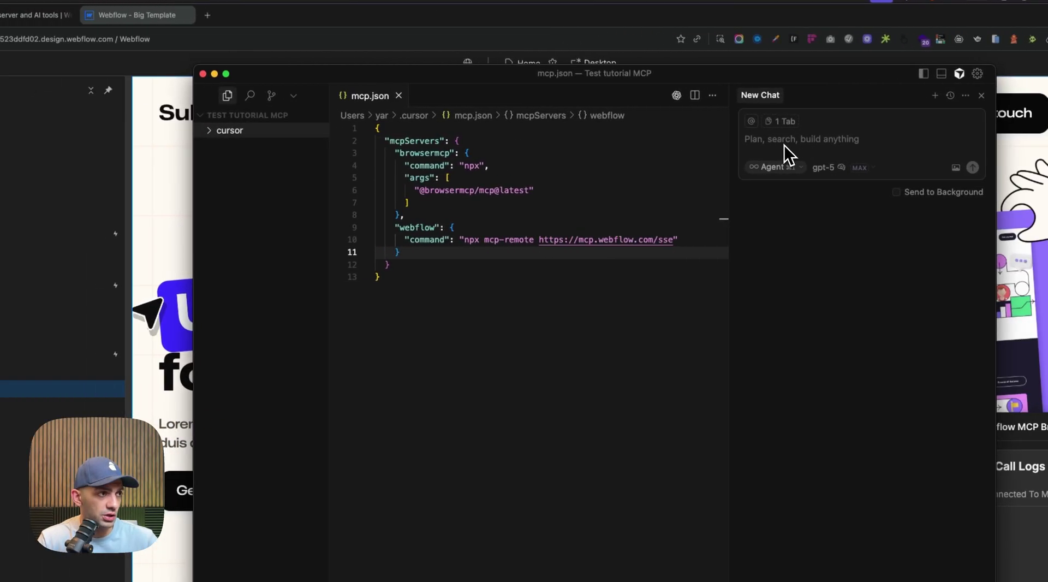
left_click(784, 145)
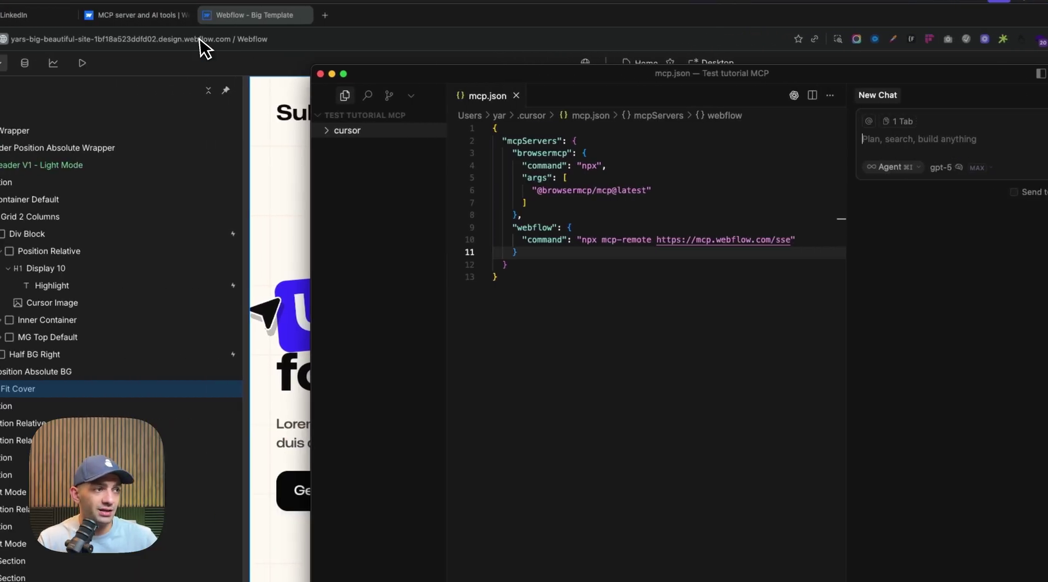
left_click(712, 121)
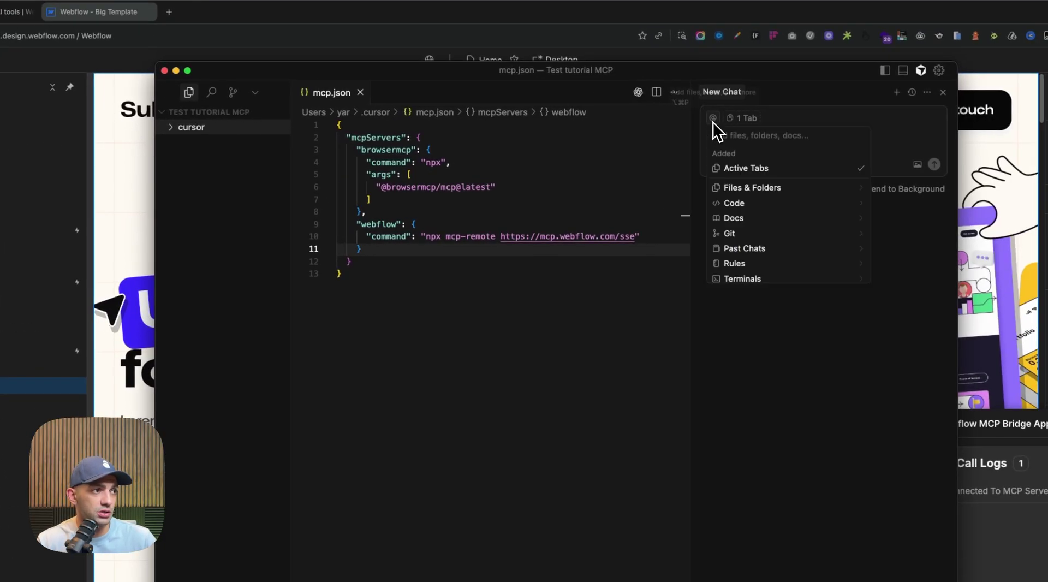
left_click(750, 219)
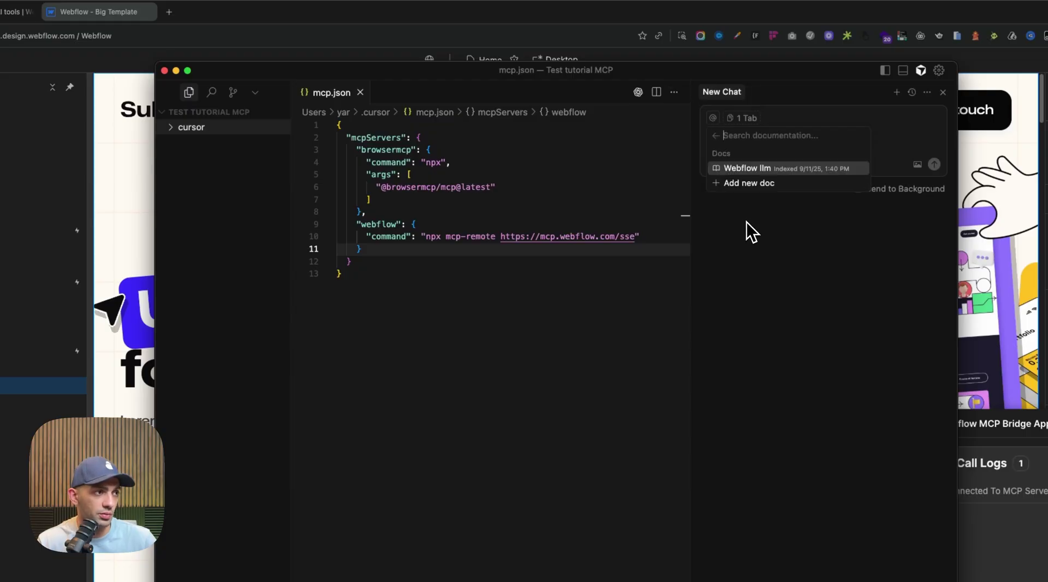
left_click(753, 169)
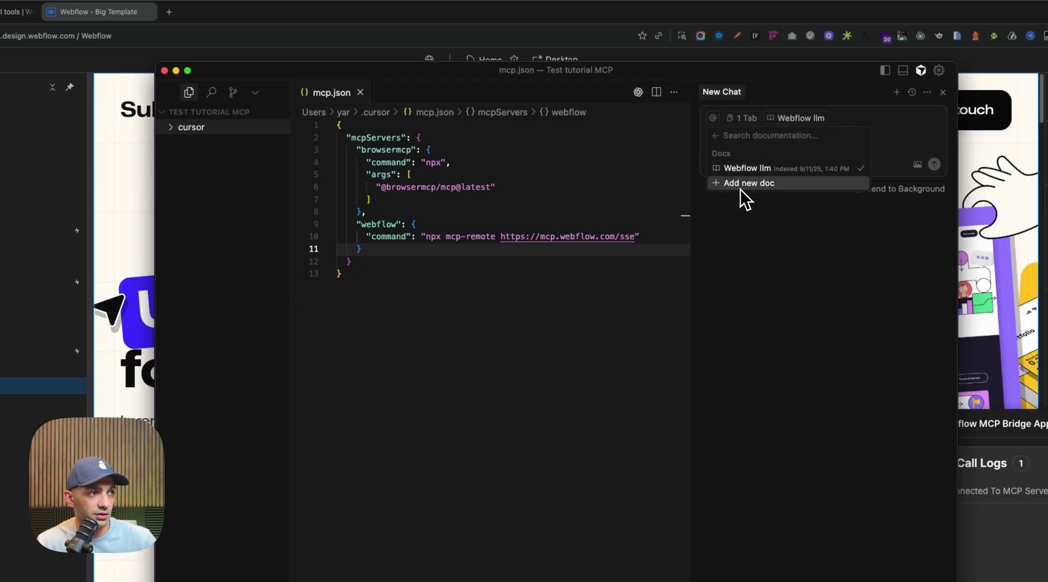
left_click(772, 182)
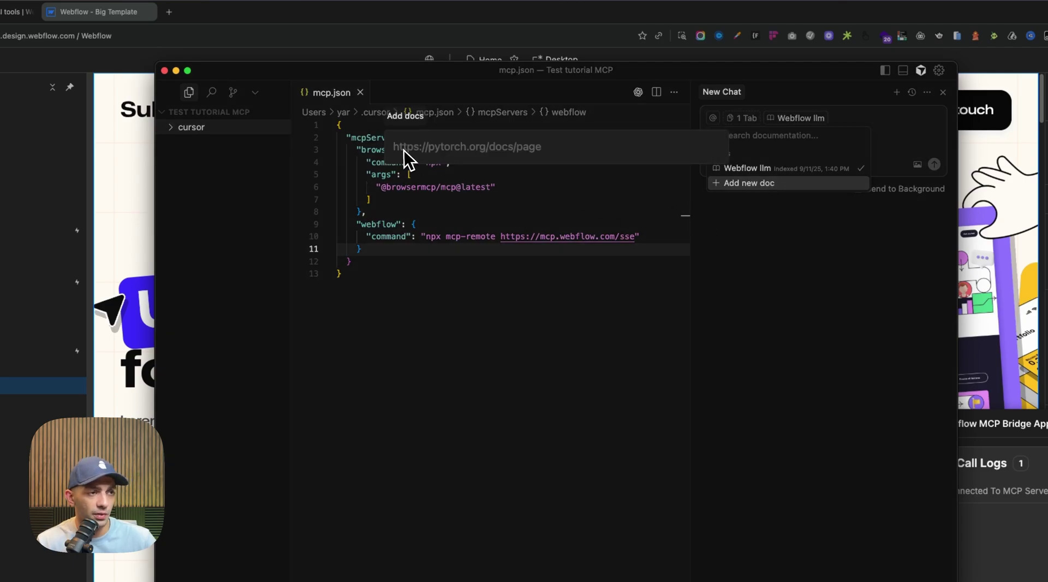
left_click(774, 320)
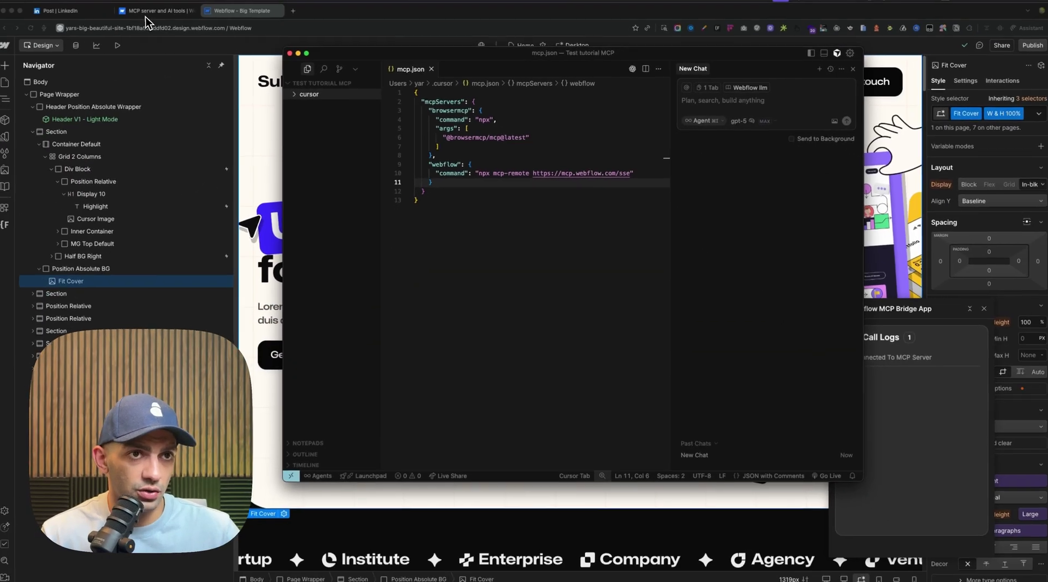
left_click(150, 15)
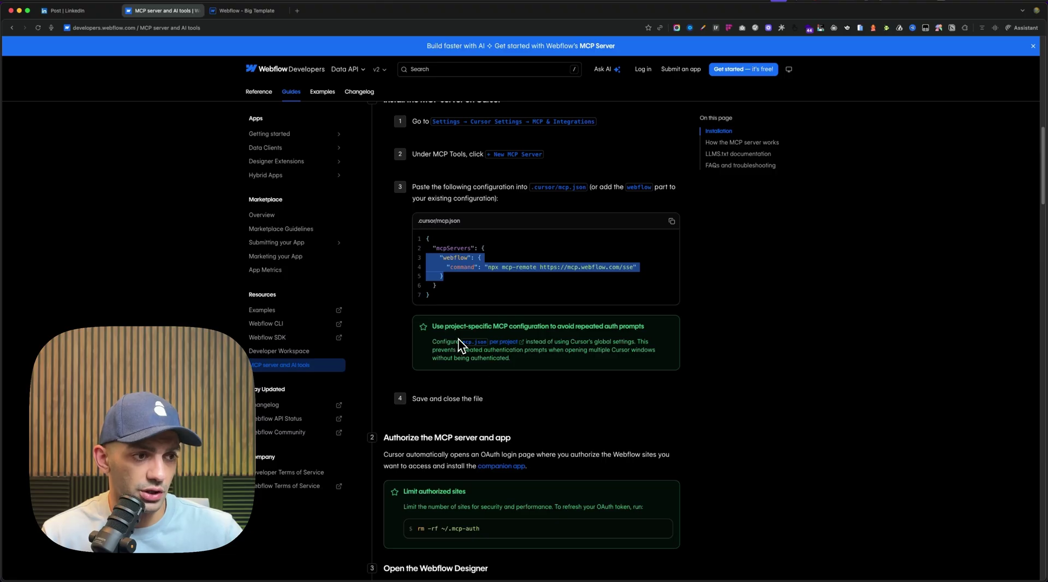
scroll(457, 339, "down", 15)
scroll(612, 437, "down", 15)
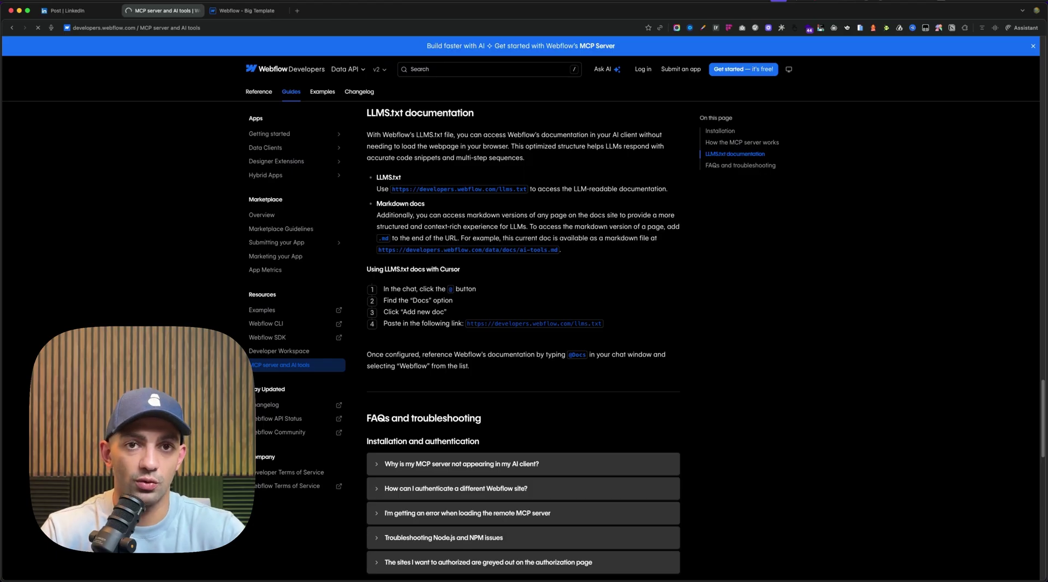
left_click(530, 324)
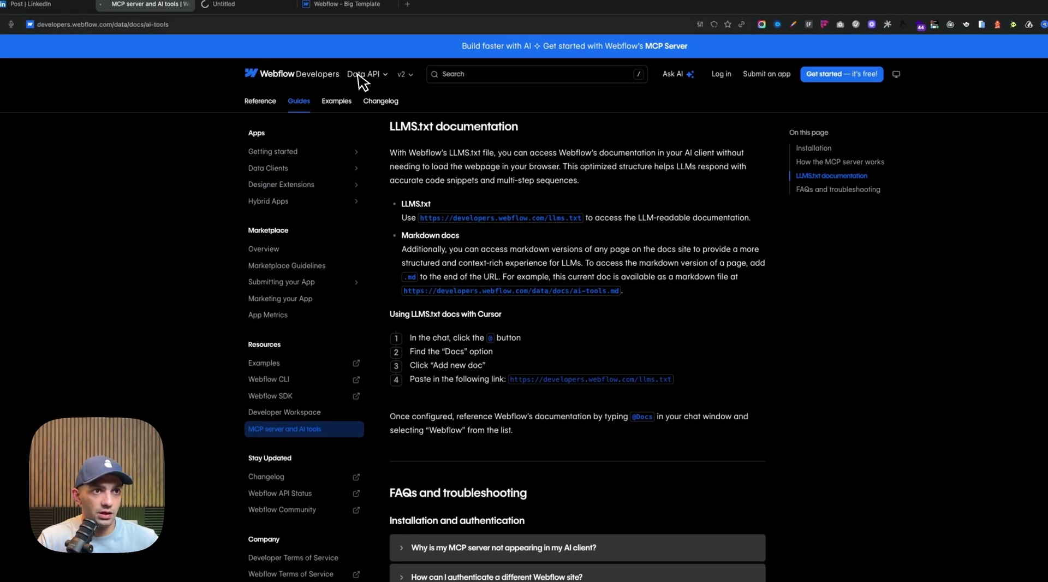
left_click(232, 6)
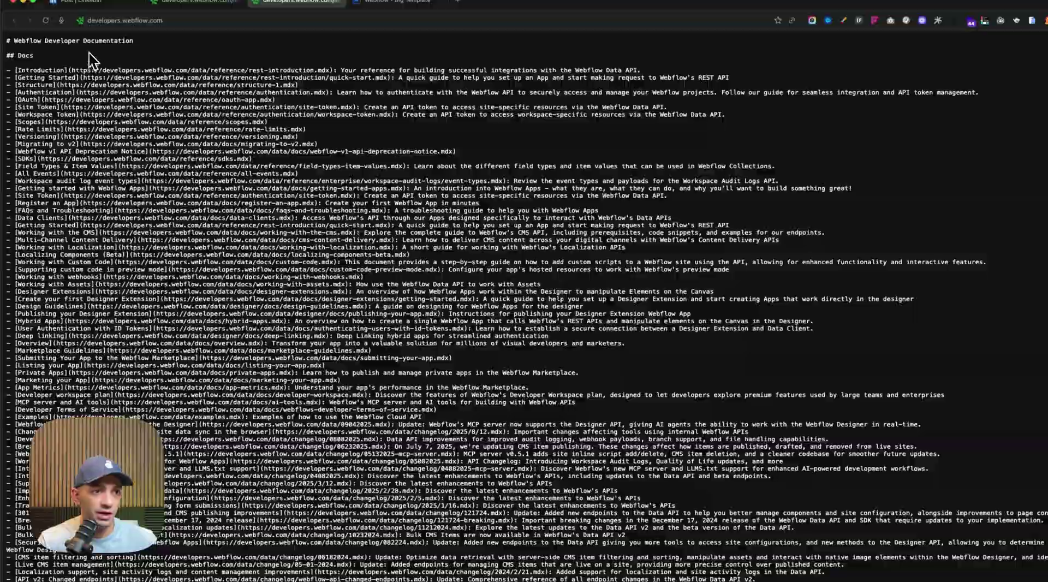
left_click_drag(0, 67, 504, 310)
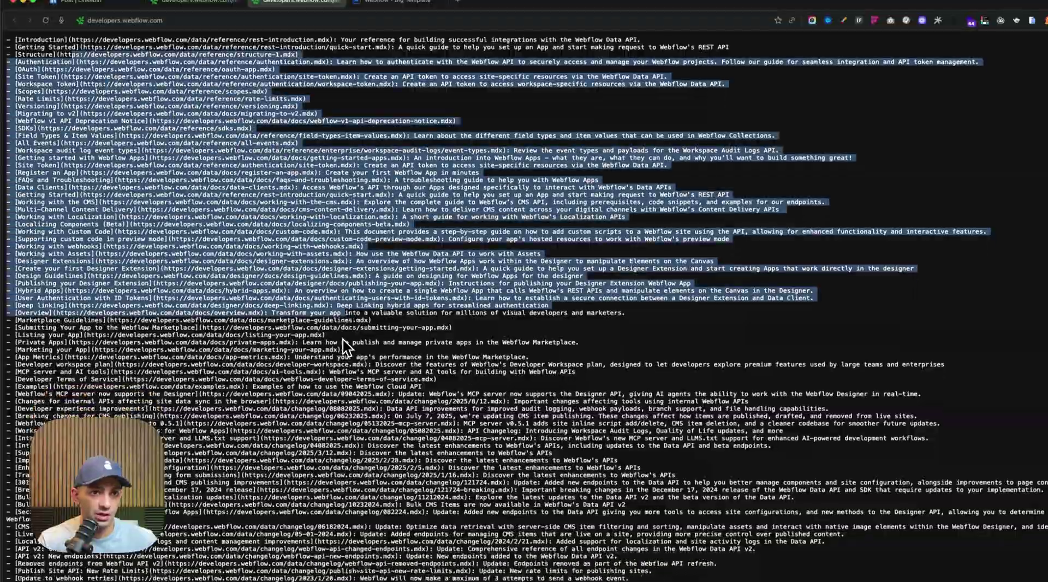
scroll(343, 338, "down", 20)
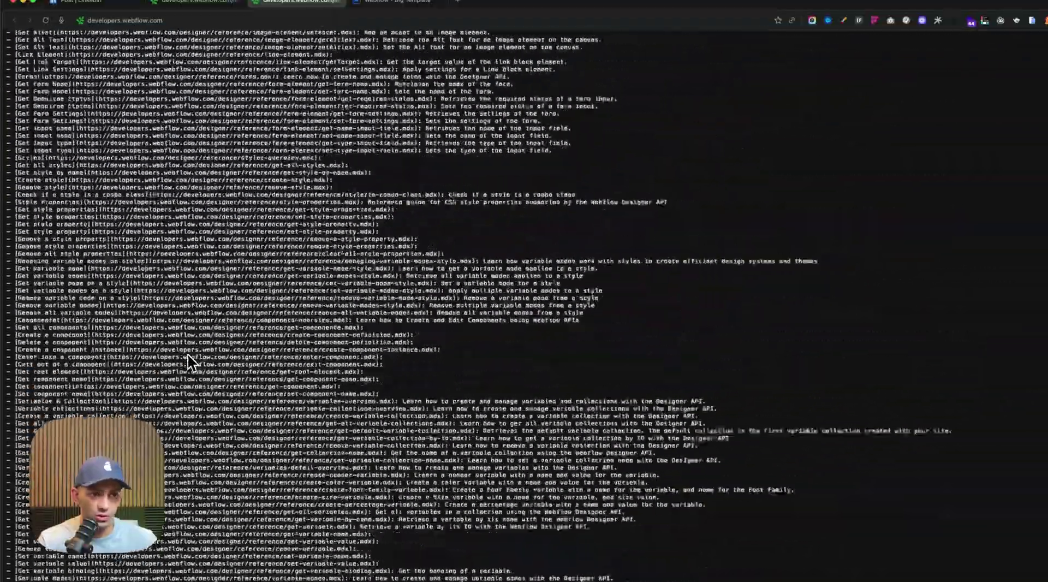
- Go back from the llms.txt index to the MCP server and AI tools guide and return to its Installation section
scroll(188, 353, "up", 20)
left_click(302, 316)
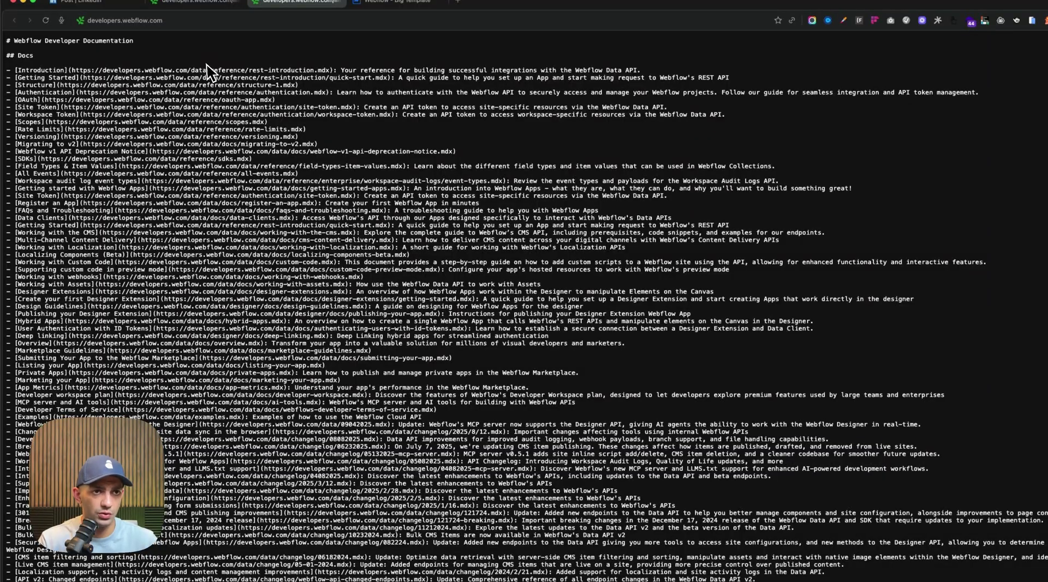
left_click(214, 5)
left_click(17, 23)
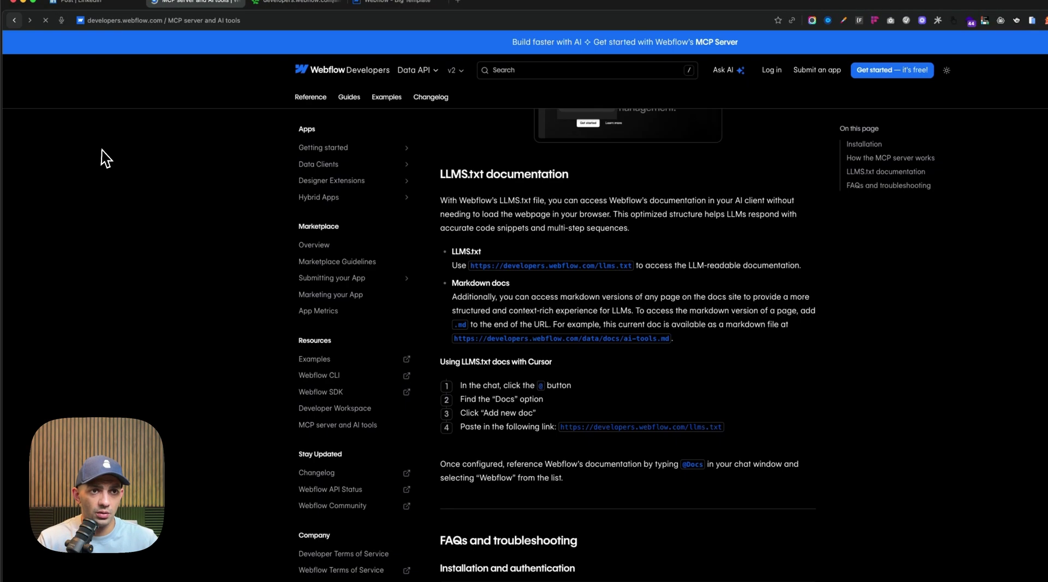
scroll(463, 376, "up", 10)
- Switch to Cursor, ask the chat "What website are we connected to Webflow", and allow it to run webflow_guide_tool
key("super+Tab")
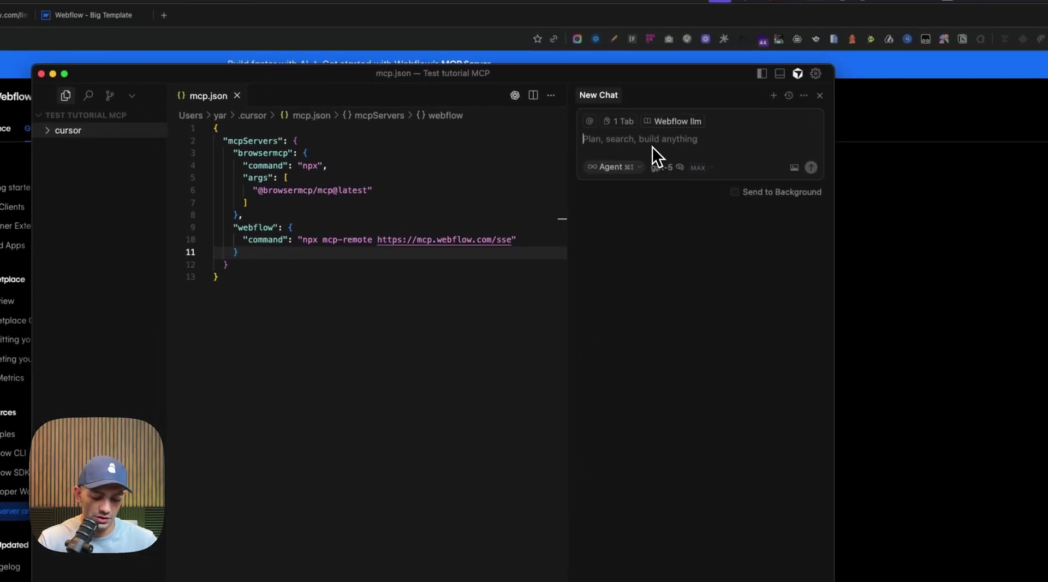
type("What website are we connected to Webflow")
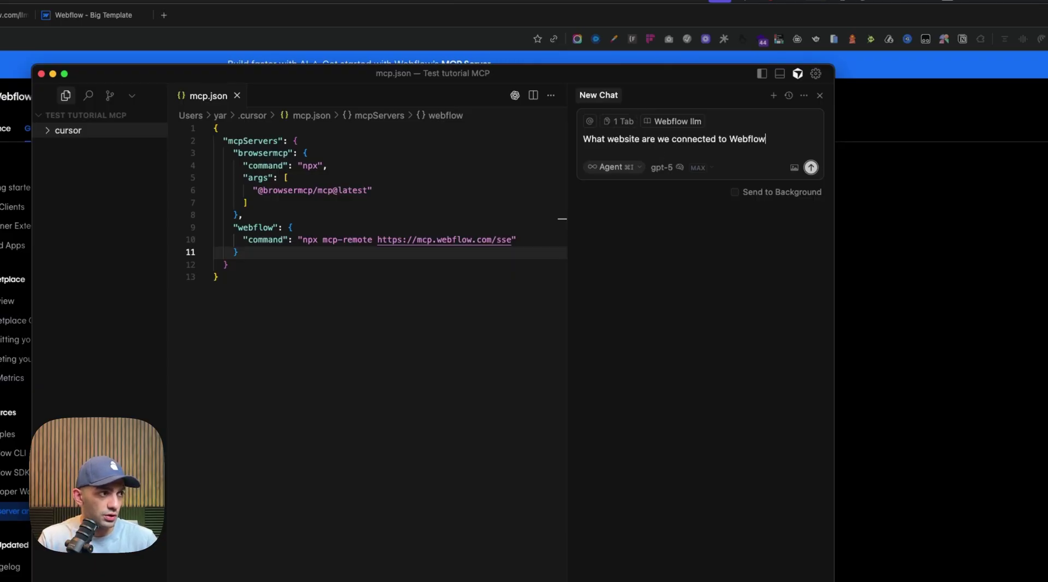
key("Return")
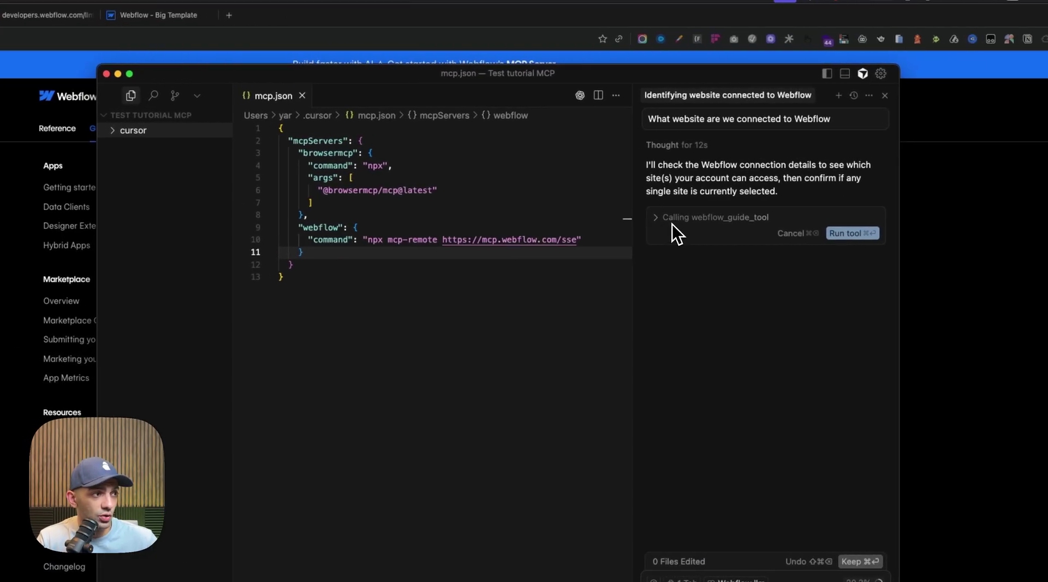
left_click(857, 236)
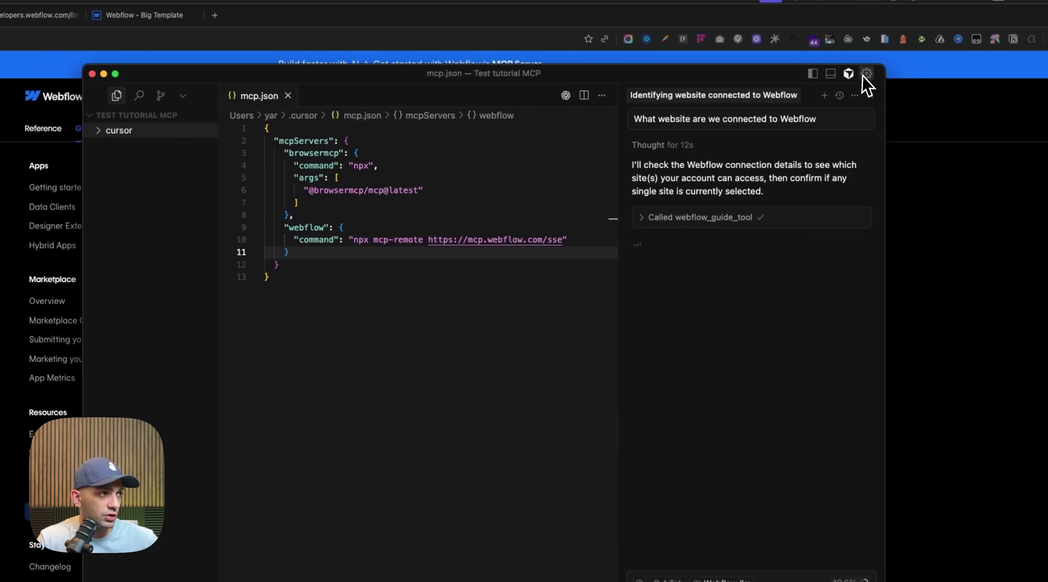
- Open Cursor's MCP & Integrations settings, expand the webflow server's tools, and widen the window to read their descriptions
left_click(923, 73)
left_click(438, 232)
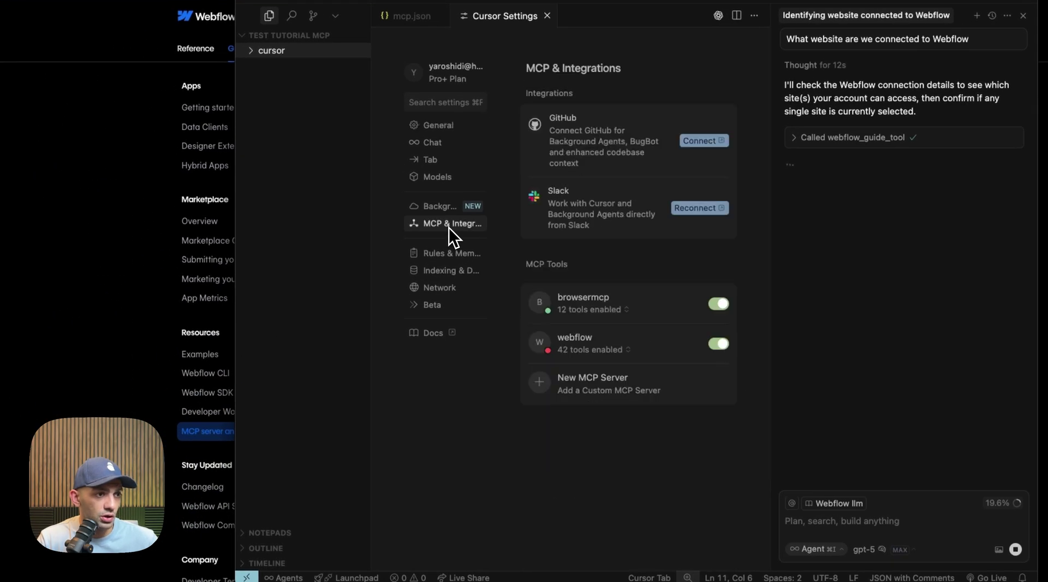
left_click(582, 350)
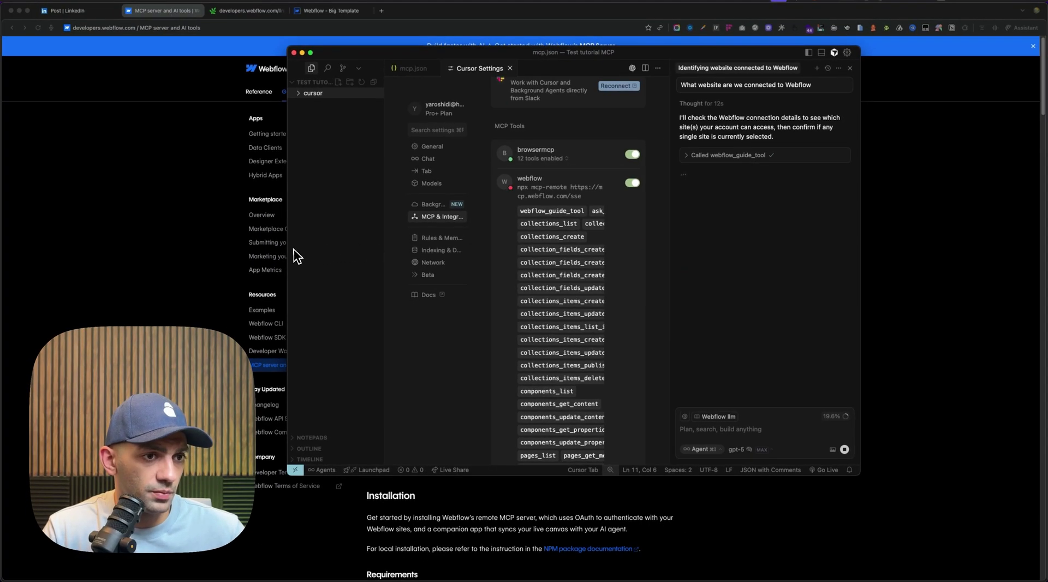
left_click_drag(294, 257, 129, 257)
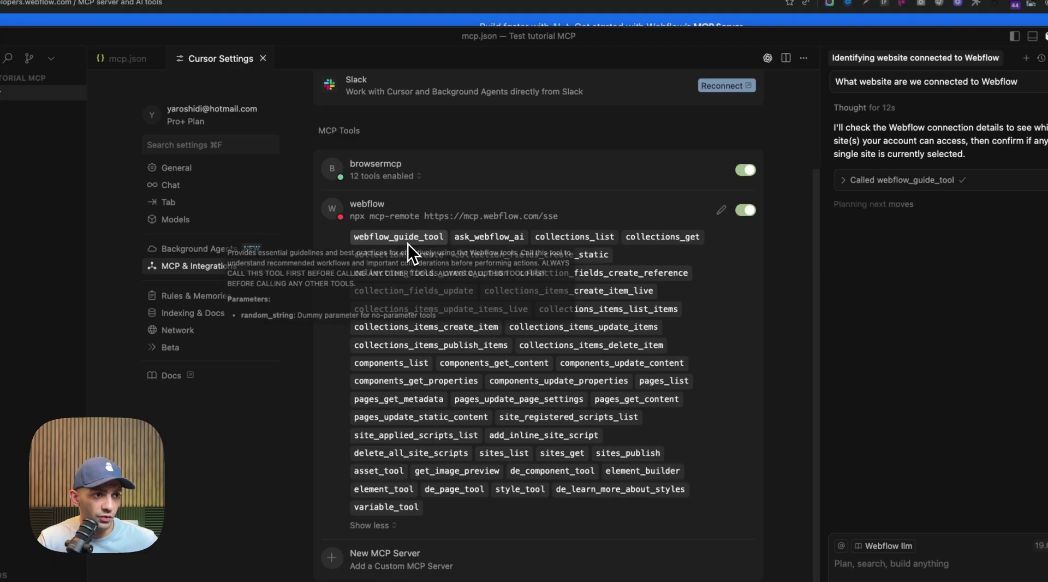
mouse_move(459, 240)
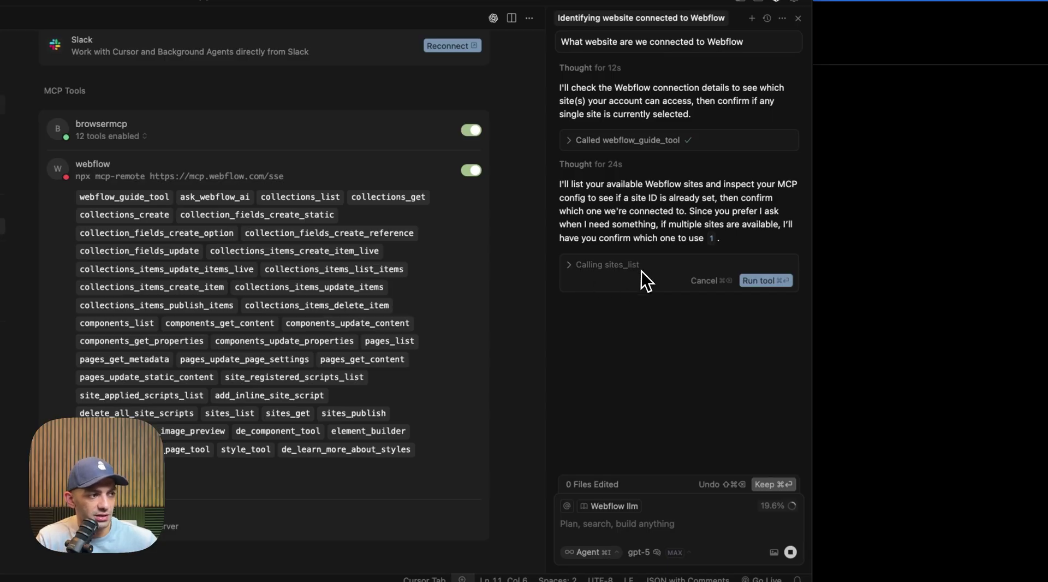
- Allow the chat to run sites_list and examine the connected site's details in its answer
left_click(764, 281)
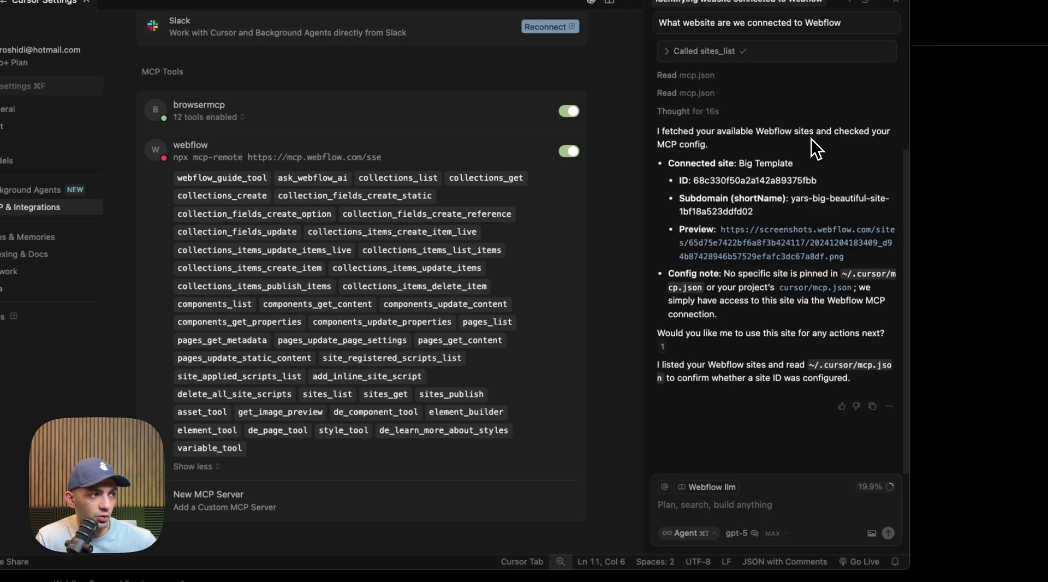
left_click(800, 162)
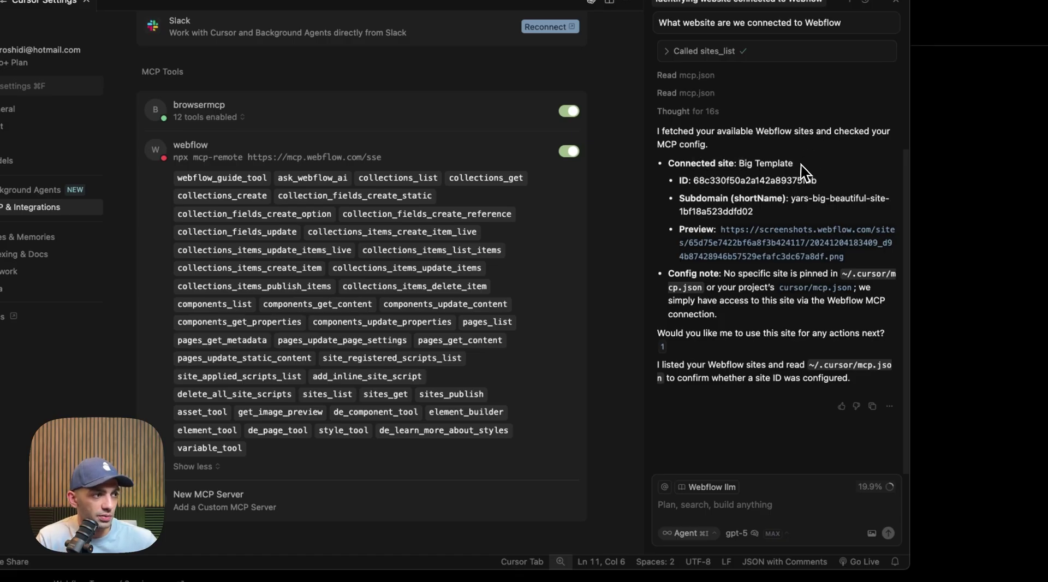
left_click_drag(821, 180, 679, 213)
left_click(696, 175)
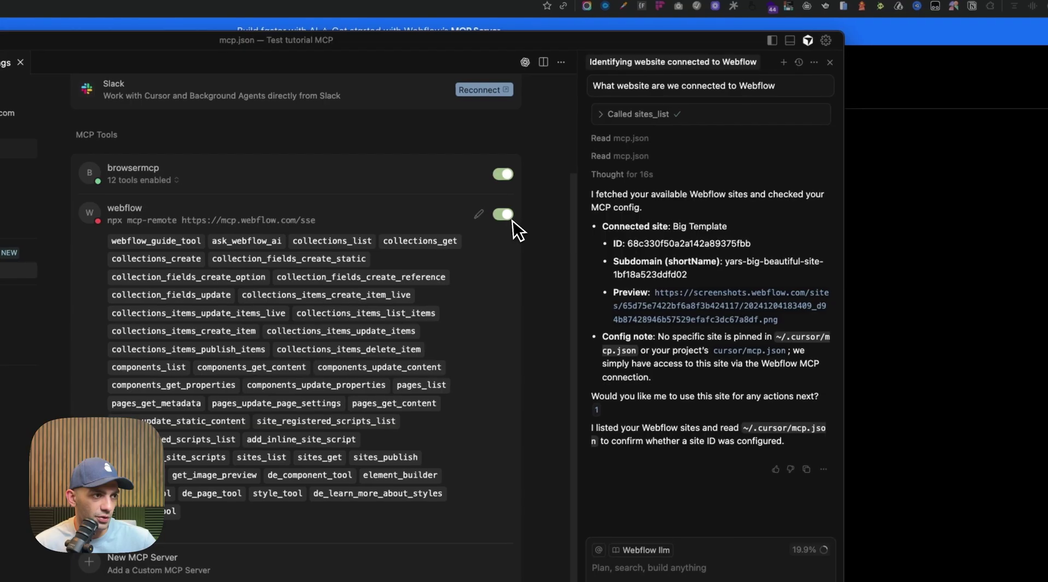
- Restart the webflow MCP server by switching it off and on again, and return to the chat
left_click(686, 220)
left_click(508, 217)
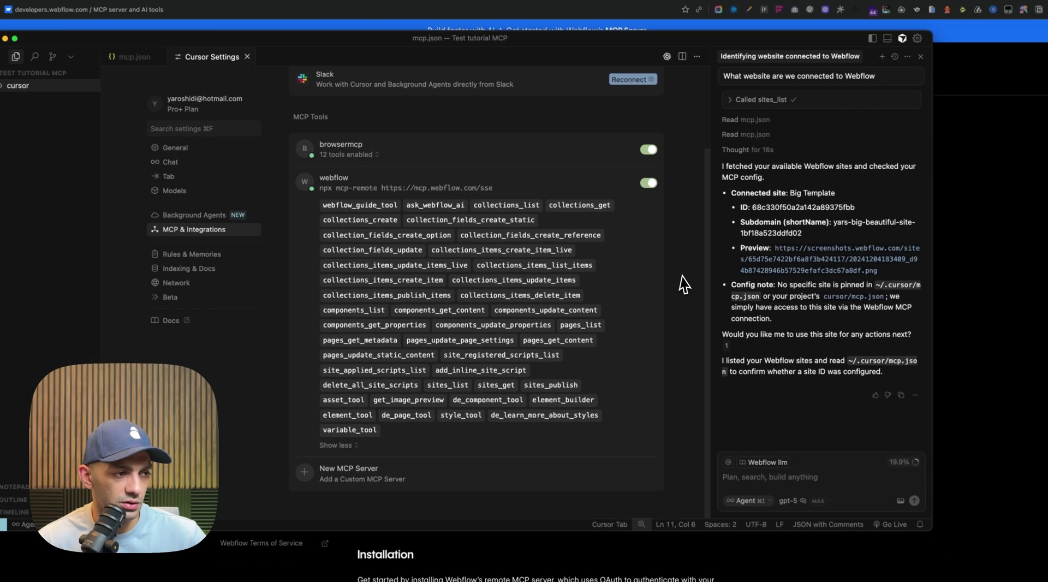
left_click(819, 548)
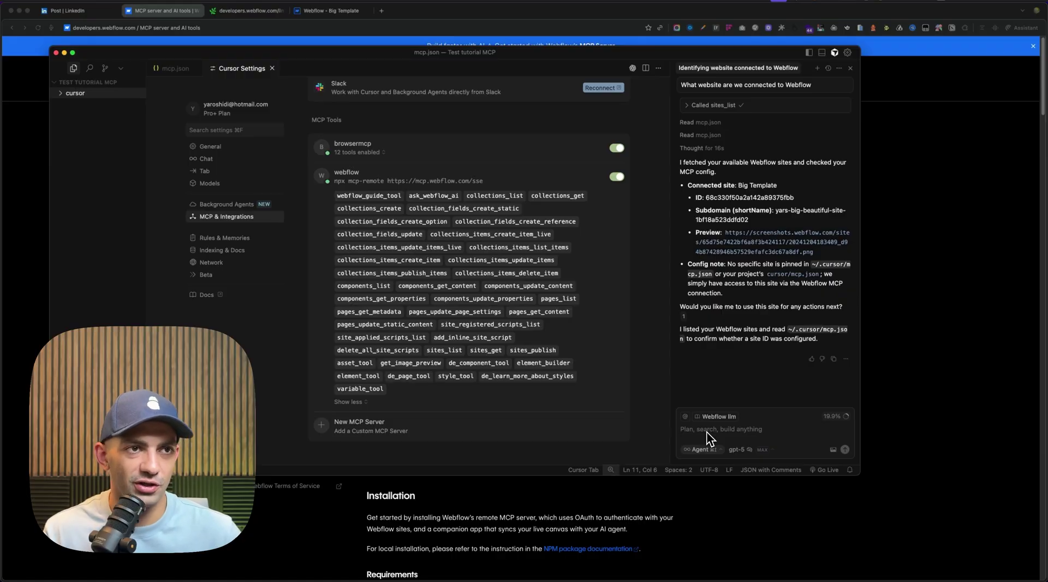
- Return to the Big Template Designer and reposition the Webflow MCP Bridge App window over the style settings, clear of the hero text
left_click(321, 14)
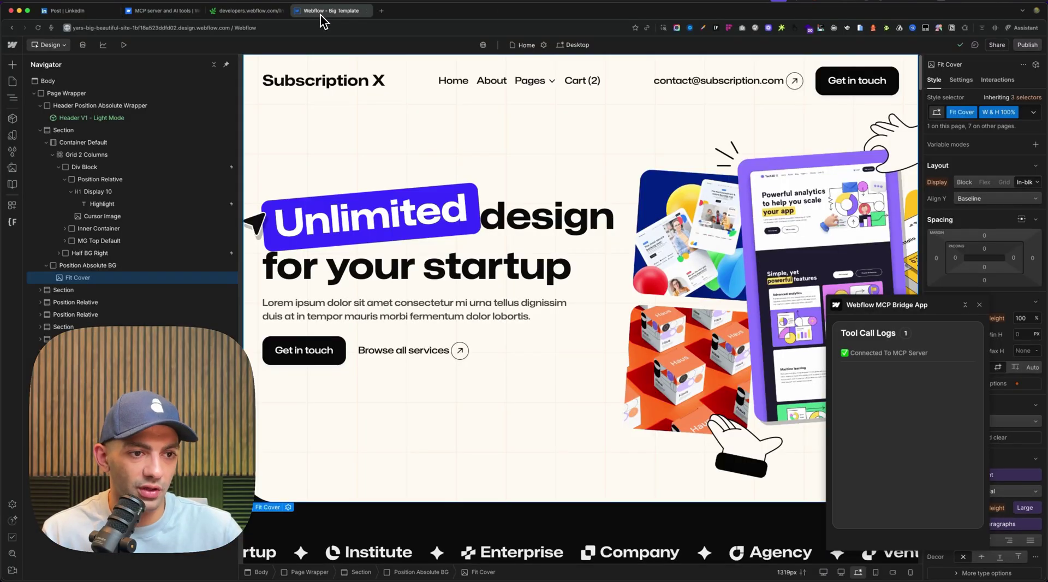
left_click_drag(938, 320, 284, 115)
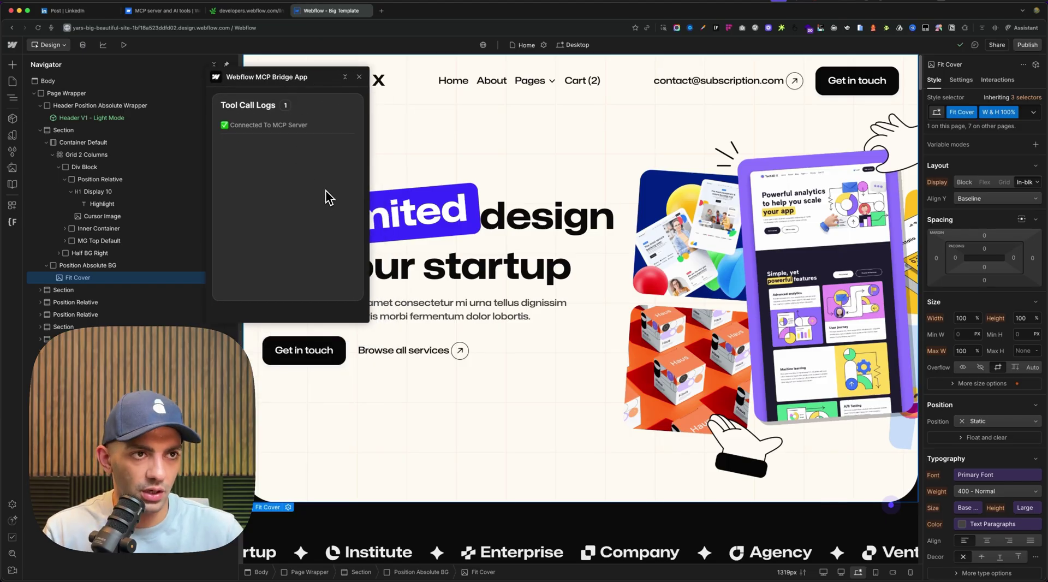
left_click_drag(341, 80, 995, 334)
key("super+Tab")
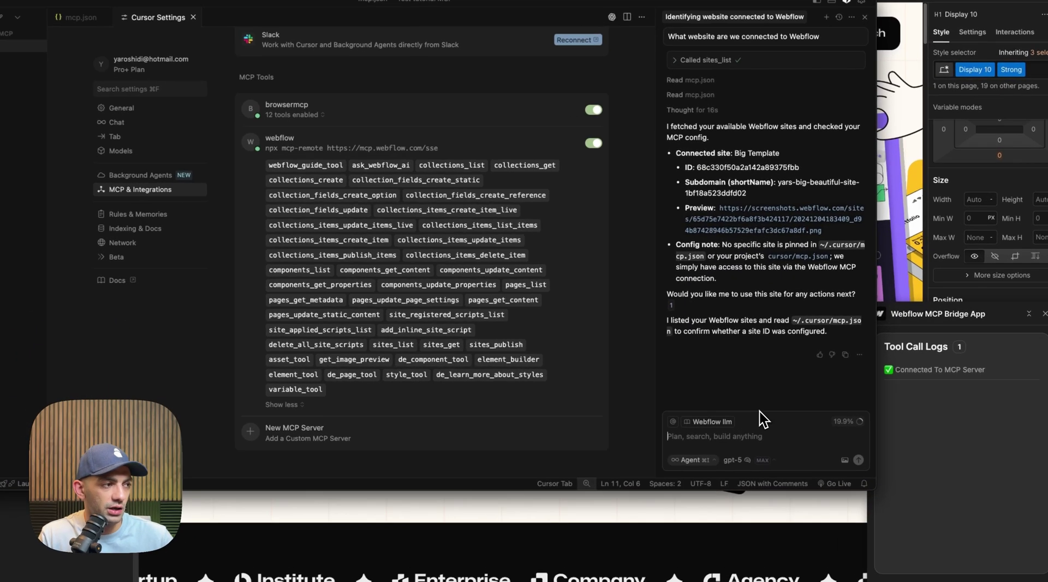
left_click(920, 260)
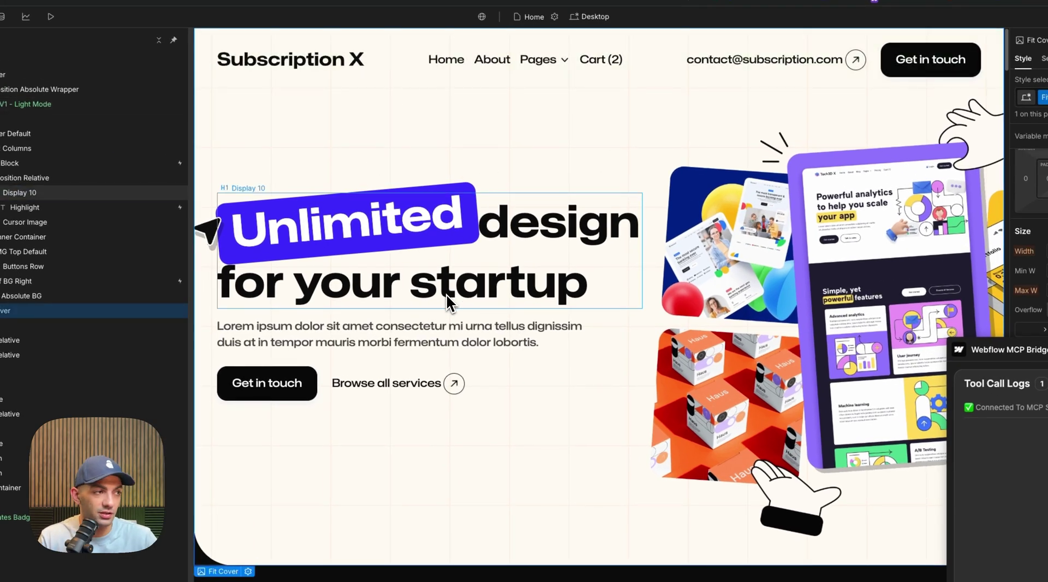
- Switch to Cursor, ask the chat to "Change the body text color to green", and allow its first style_tool call
key("super+Tab")
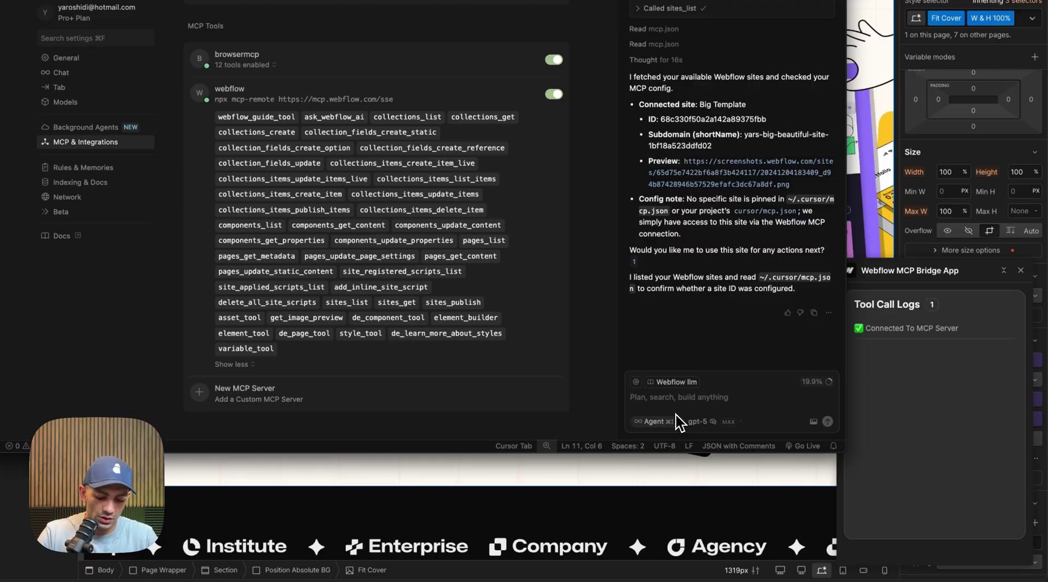
type("Change the body text color to green")
key("Return")
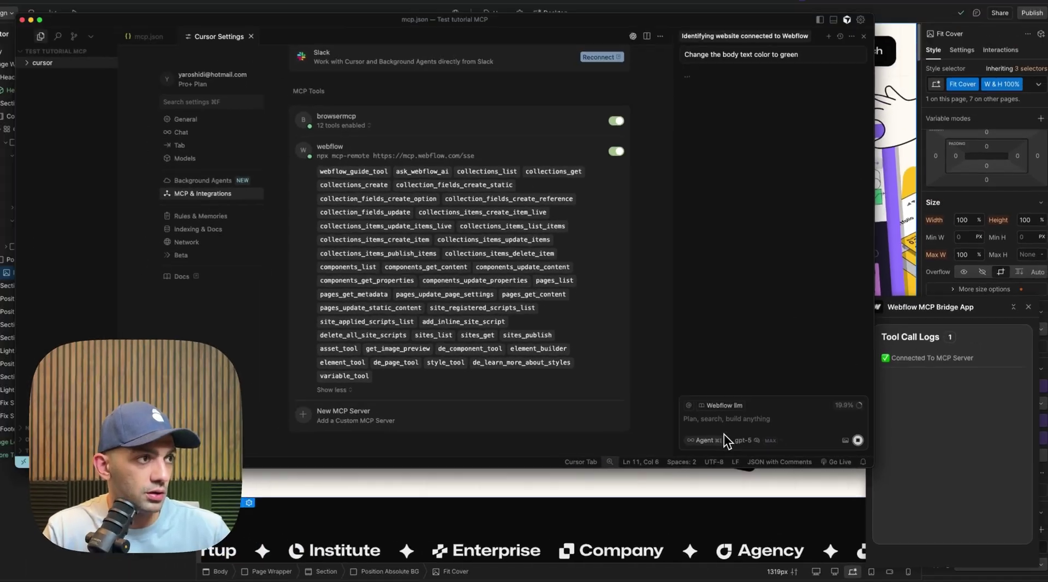
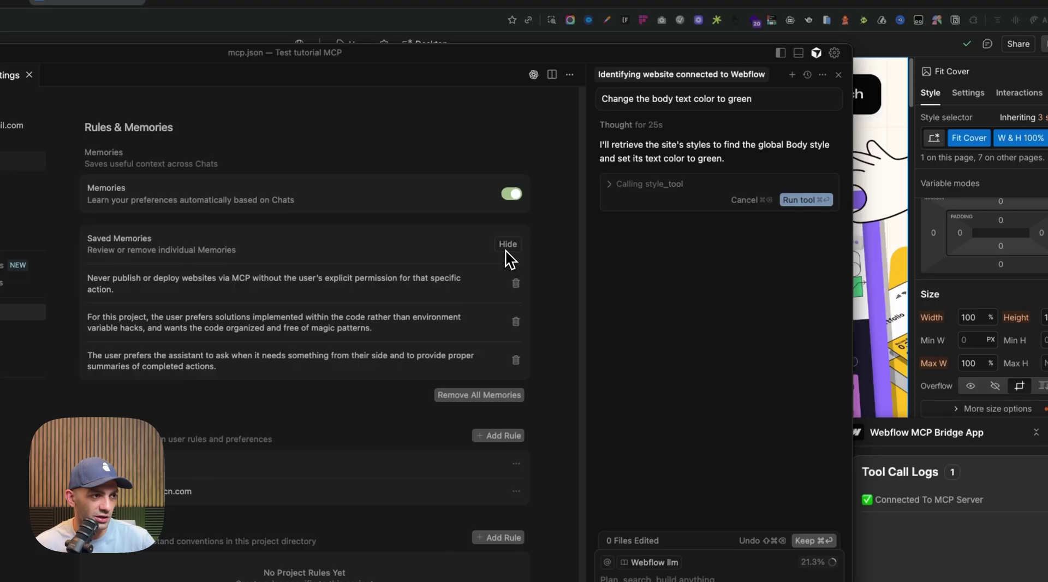
left_click(631, 187)
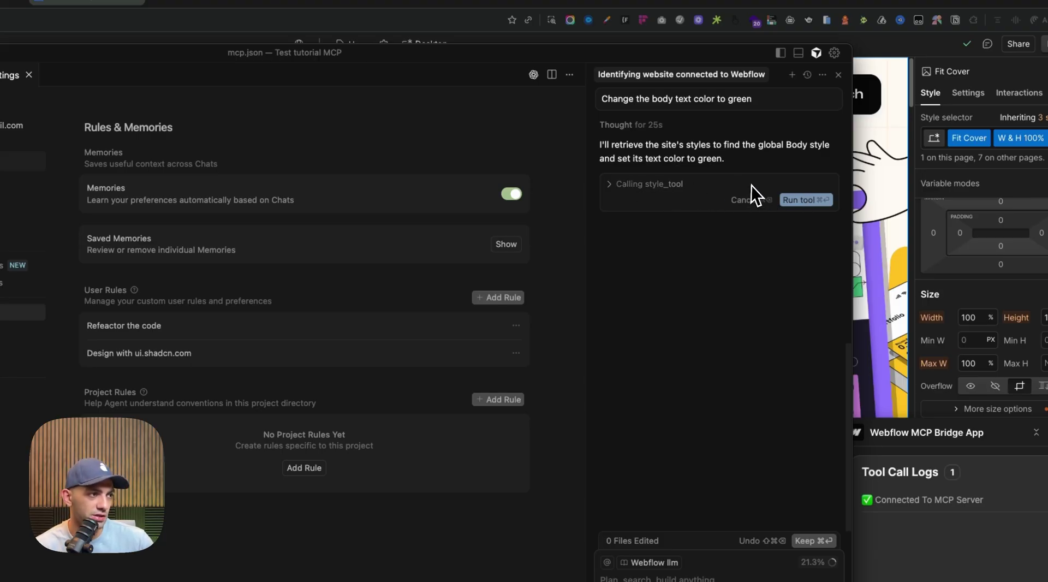
left_click(817, 202)
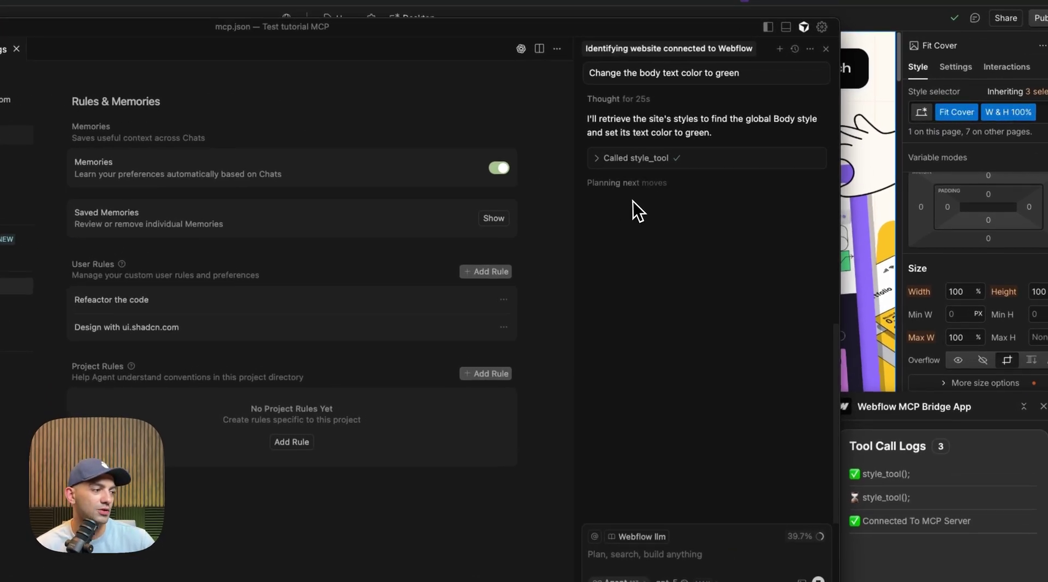
- Examine the request and result of the completed style_tool call, and collapse its details again
left_click(646, 165)
scroll(714, 238, "up", 5)
scroll(714, 238, "down", 3)
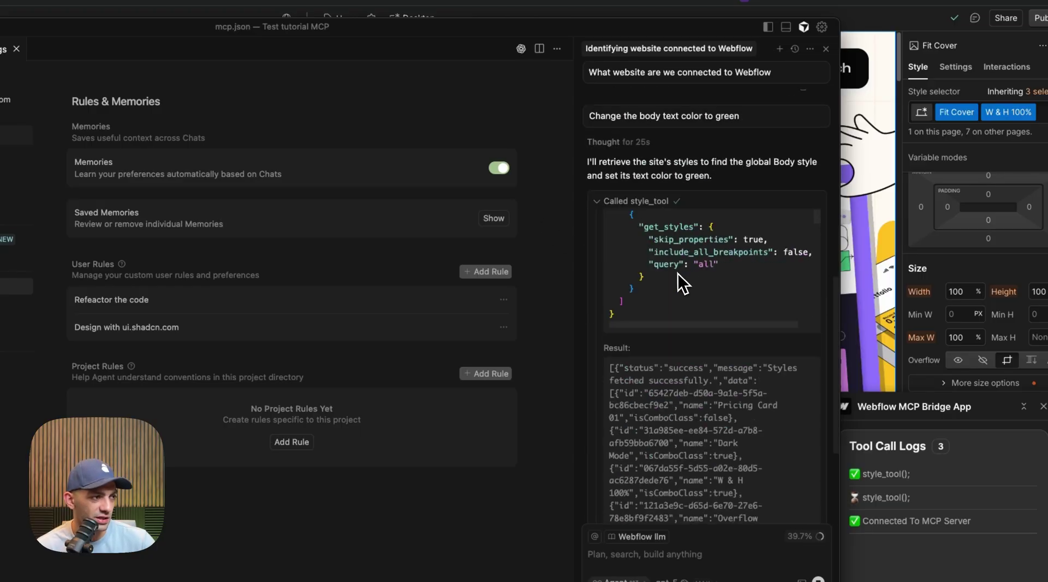
left_click(654, 206)
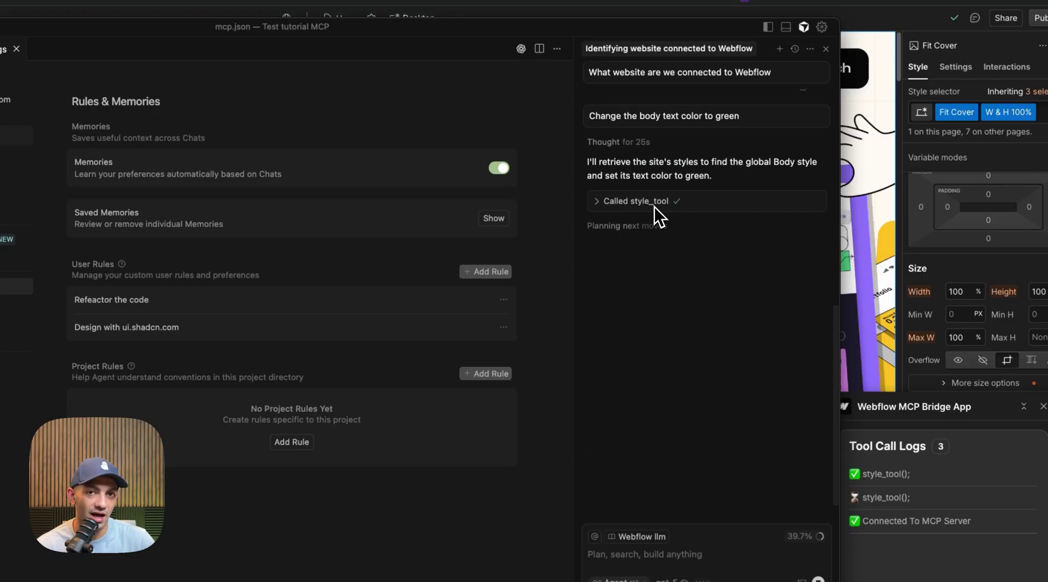
- In the Designer, move the MCP Bridge App window off the style settings and inspect the hero paragraph's typography
left_click(843, 197)
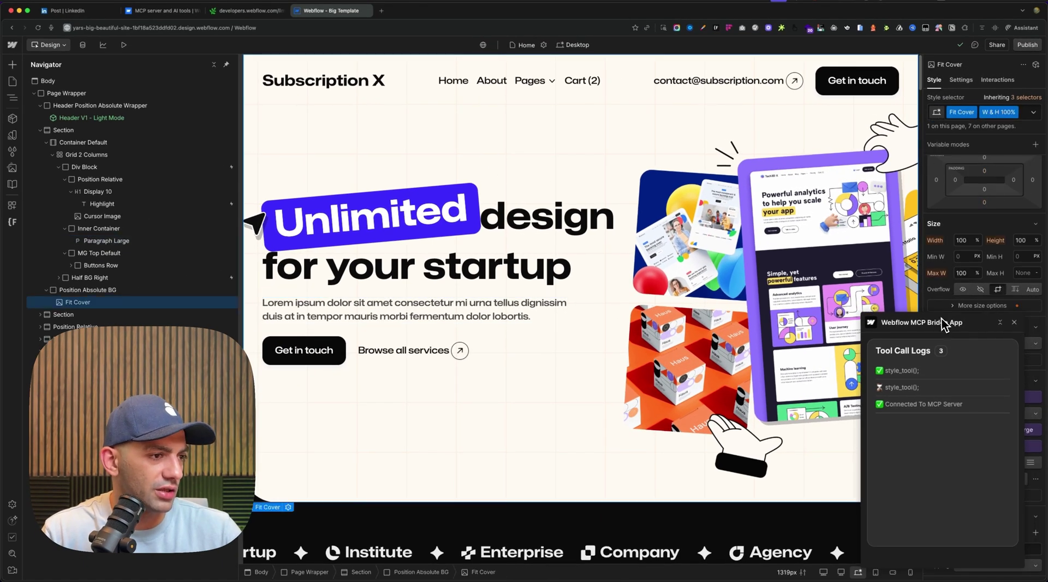
left_click_drag(943, 325, 783, 300)
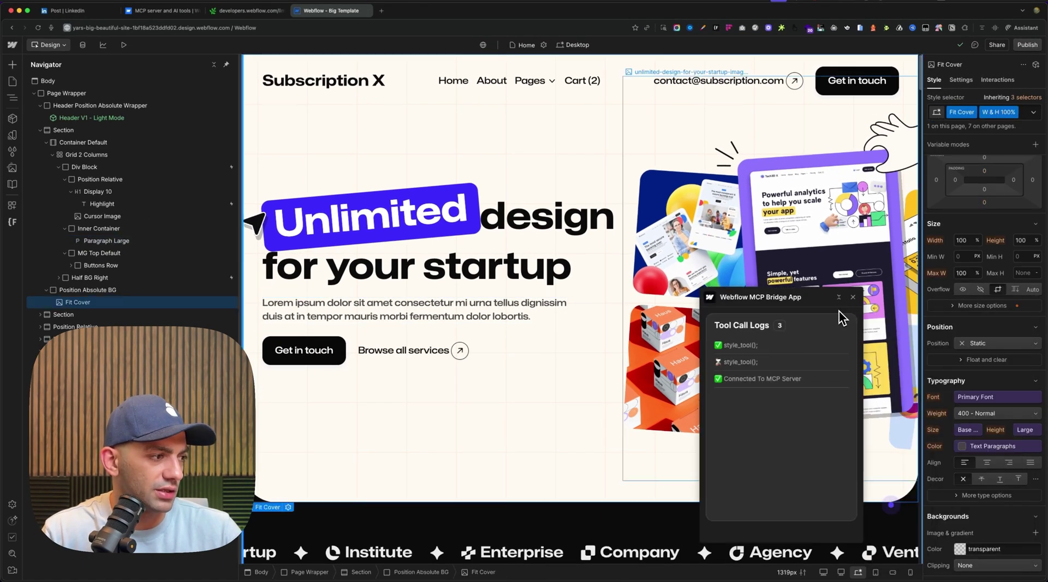
left_click(470, 316)
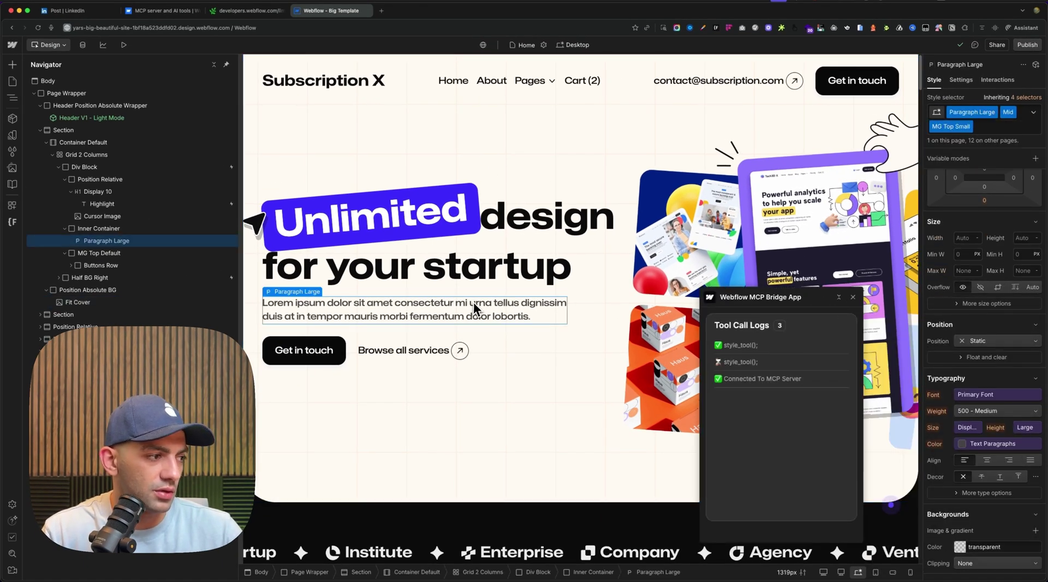
left_click(597, 172)
- Switch to Cursor and allow the two pending style_tool calls that set the global body text color to green
key("super+Tab")
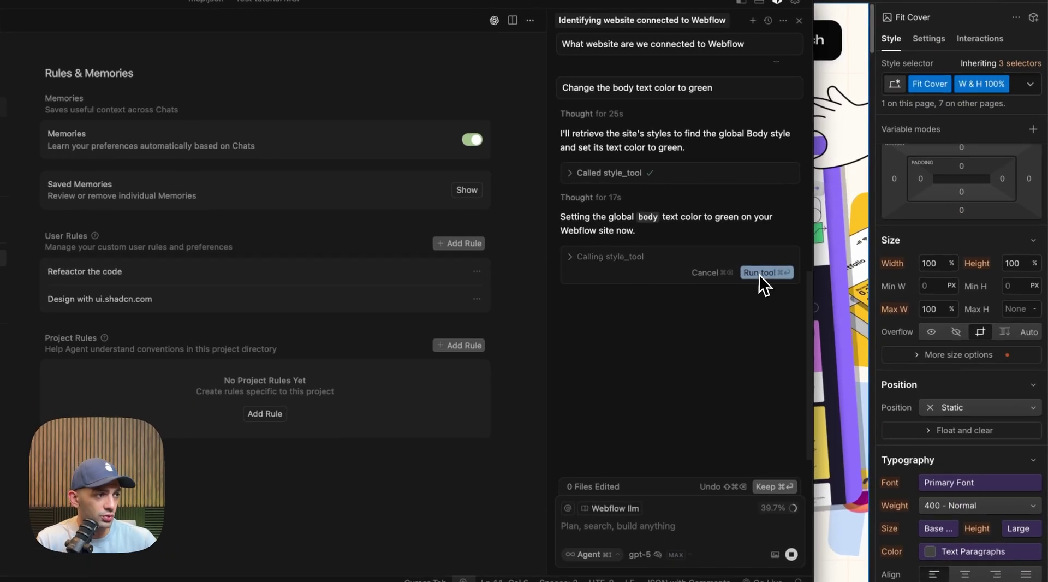
left_click(761, 273)
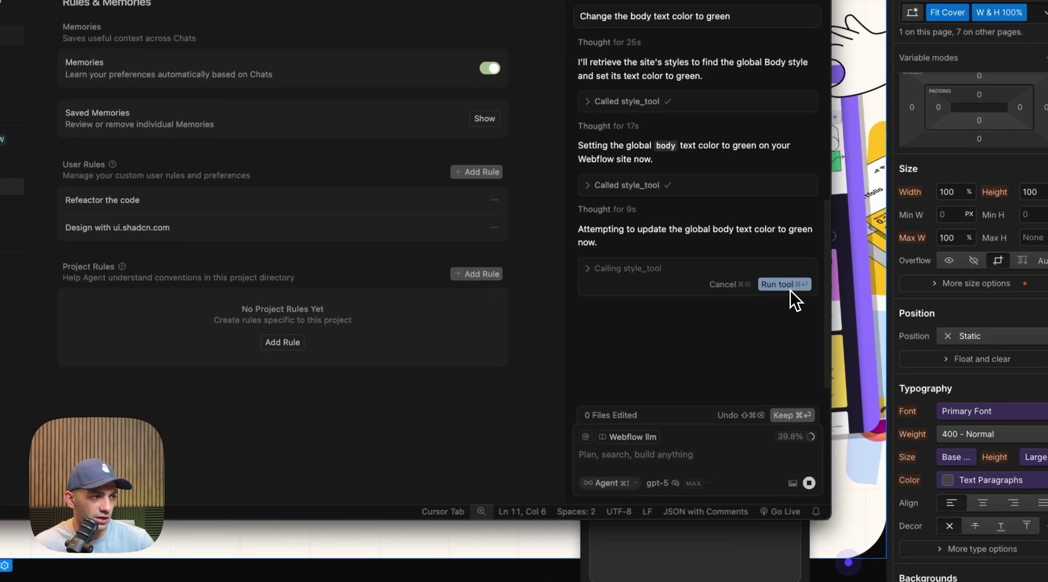
left_click(790, 287)
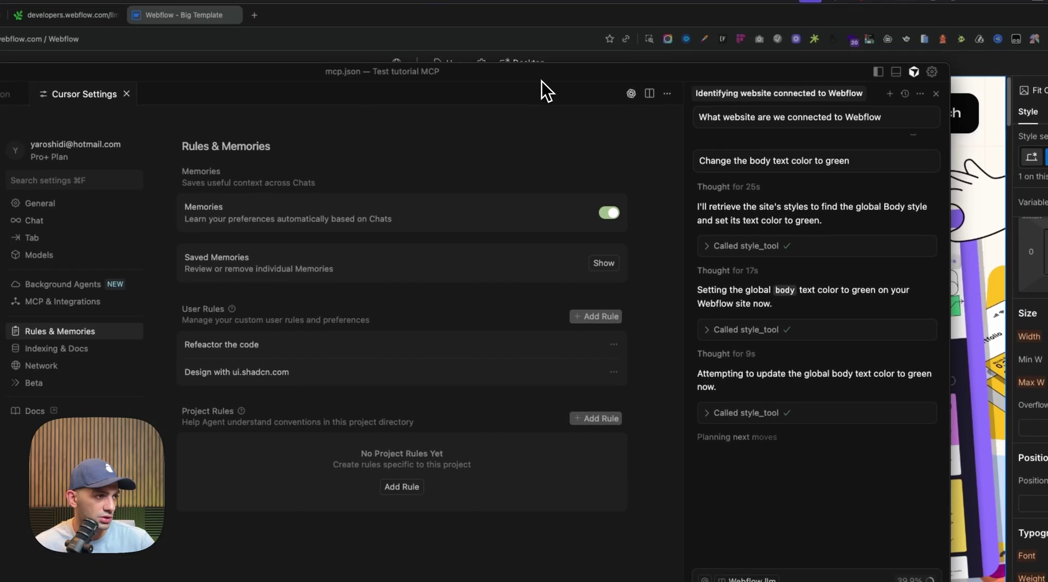
- Move the Cursor window aside, return to the Designer, and check the hero paragraph's color and the Body element's typography
left_click_drag(569, 62, 597, 96)
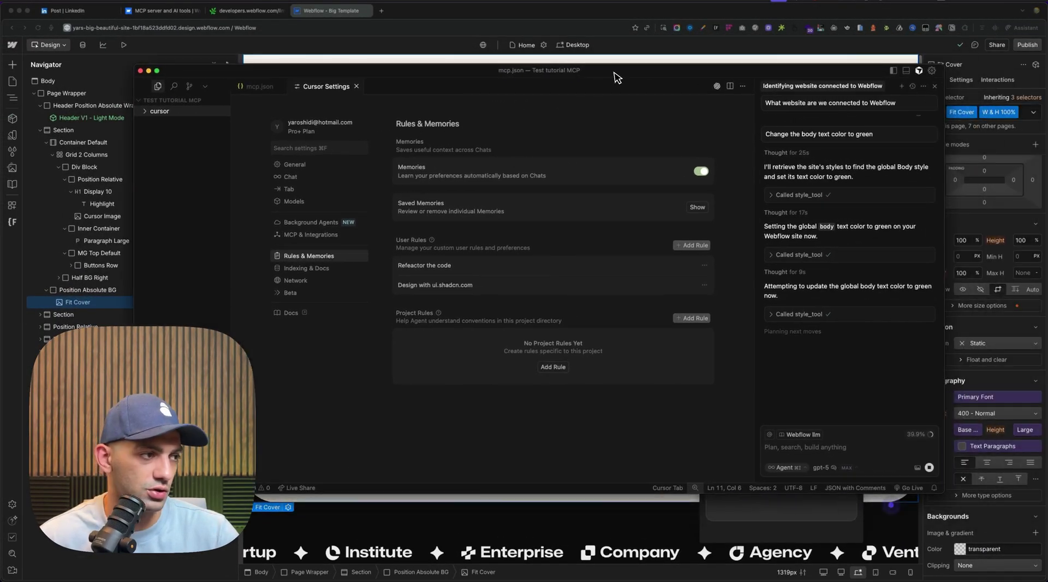
left_click(674, 47)
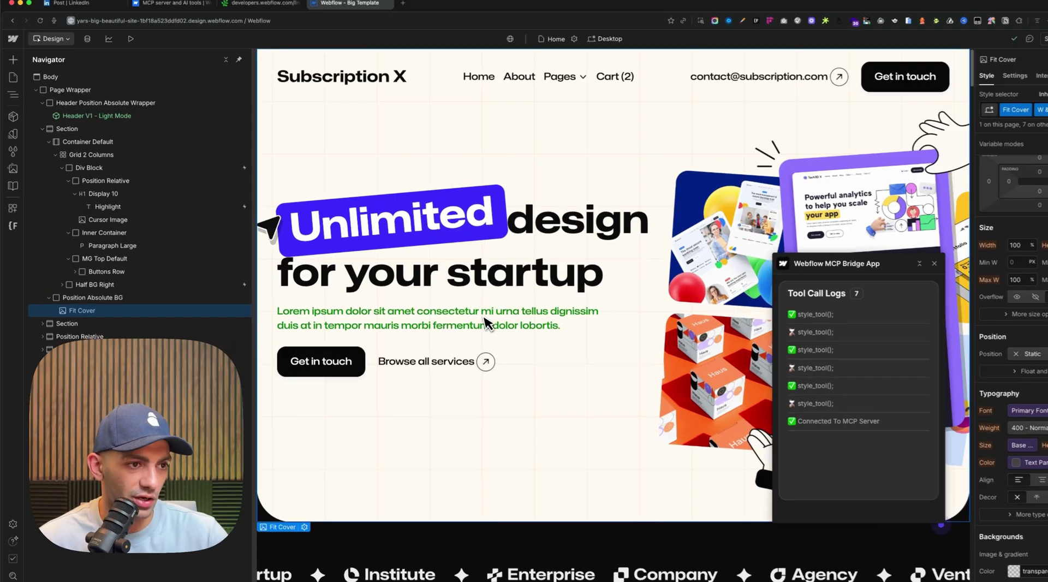
left_click(334, 313)
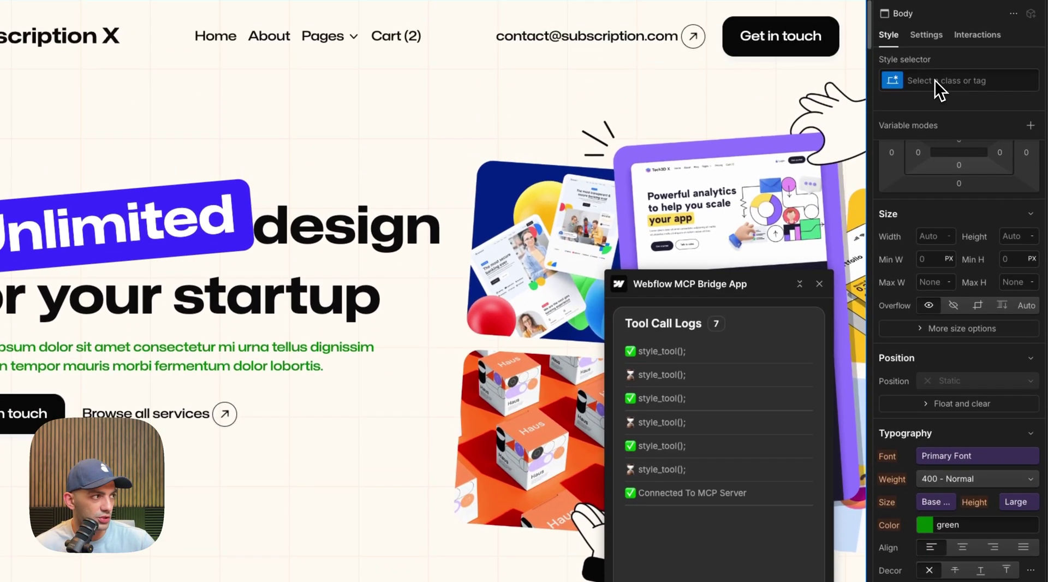
- Select the Body (All Pages) tag in the Body element's style selector and check where its typography color is set
left_click(942, 1)
left_click(919, 162)
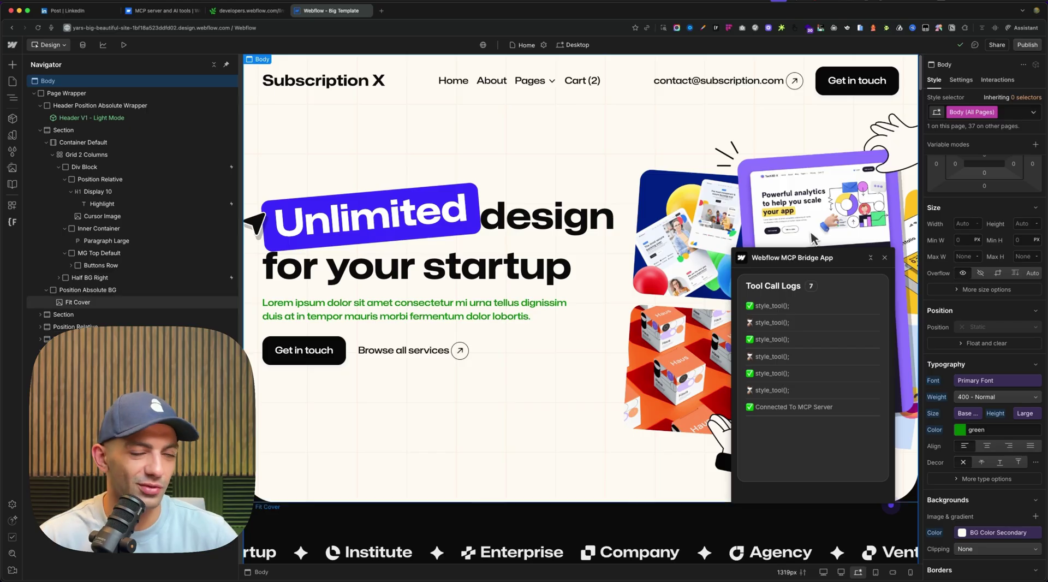
left_click(570, 180)
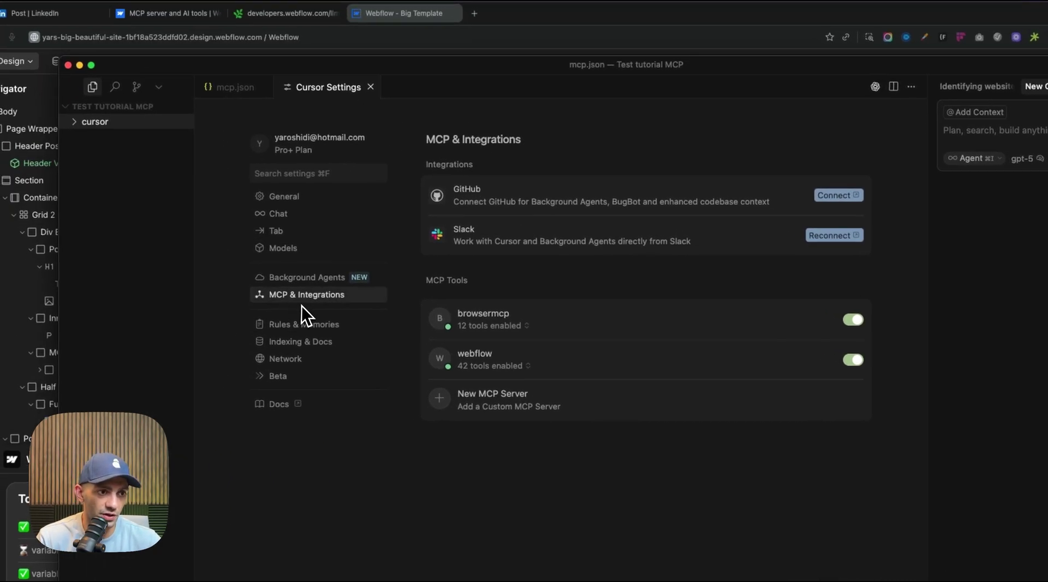
- Switch to Cursor, expand the webflow server's tool list in the MCP & Integrations settings, and examine the available tools
left_click(517, 366)
scroll(519, 399, "down", 3)
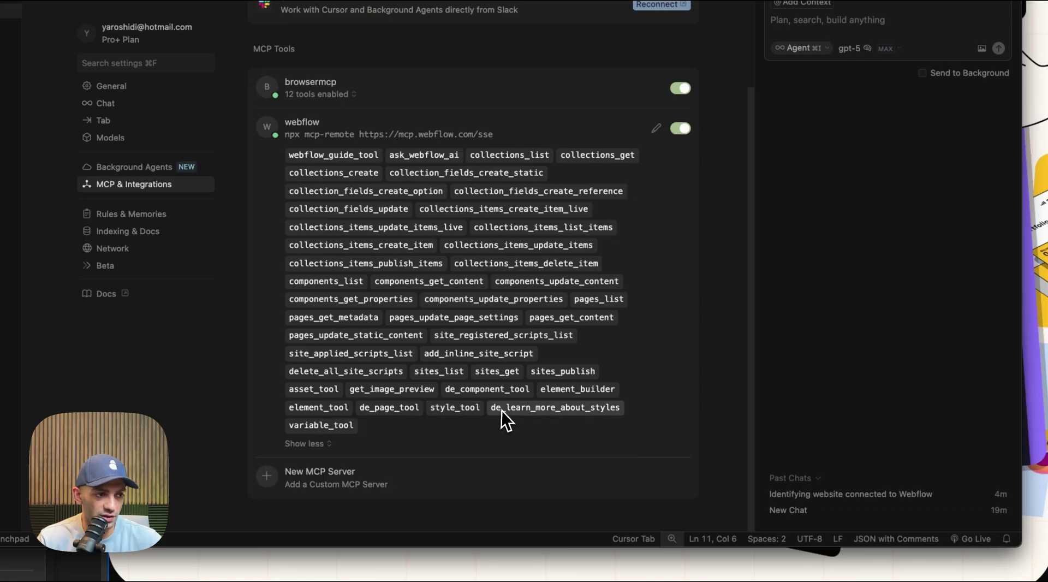
mouse_move(513, 398)
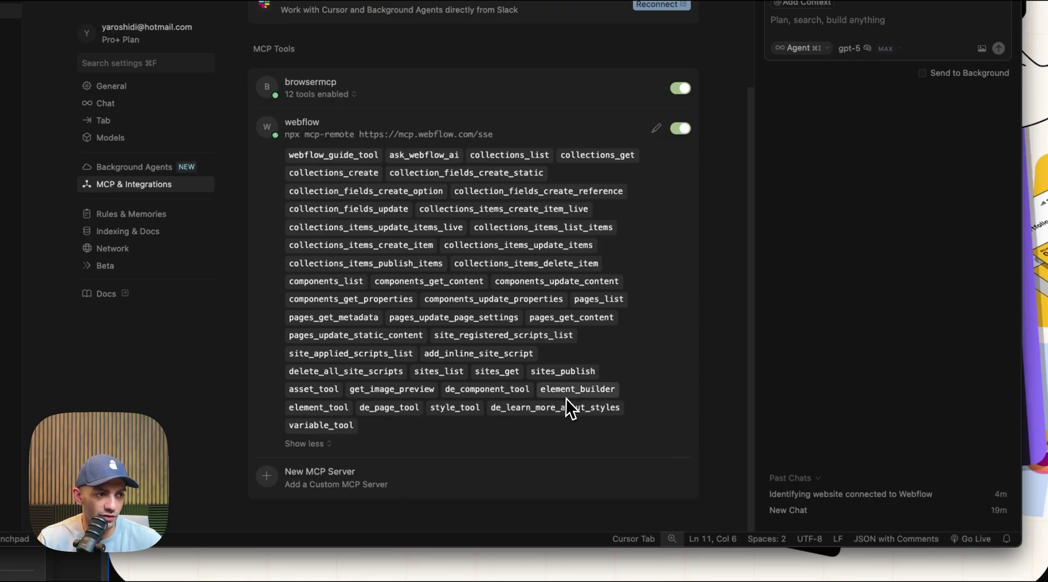
mouse_move(534, 416)
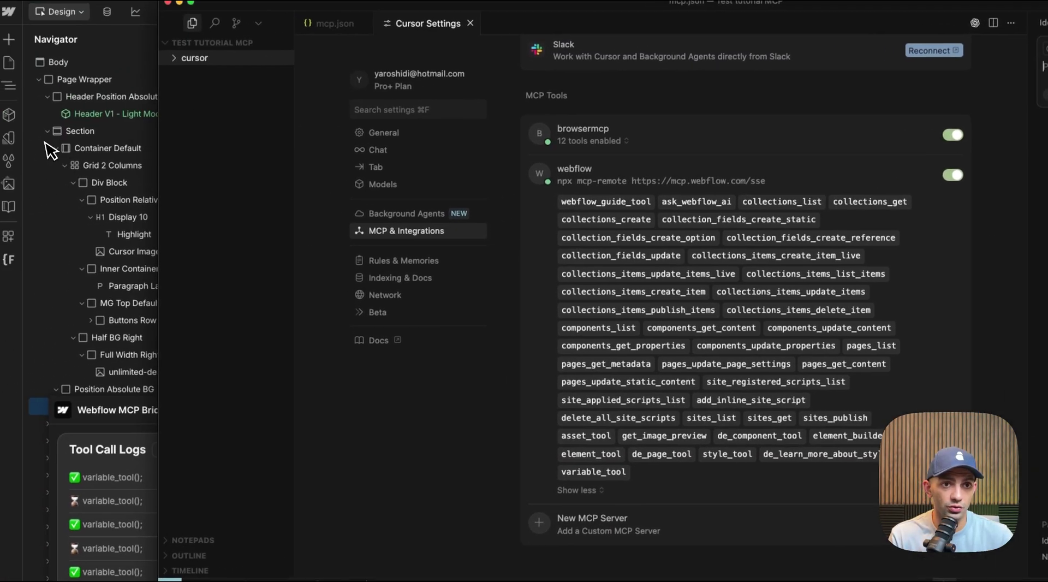
- Return to the Designer, browse the site's components, and search them for "cta"
left_click(20, 118)
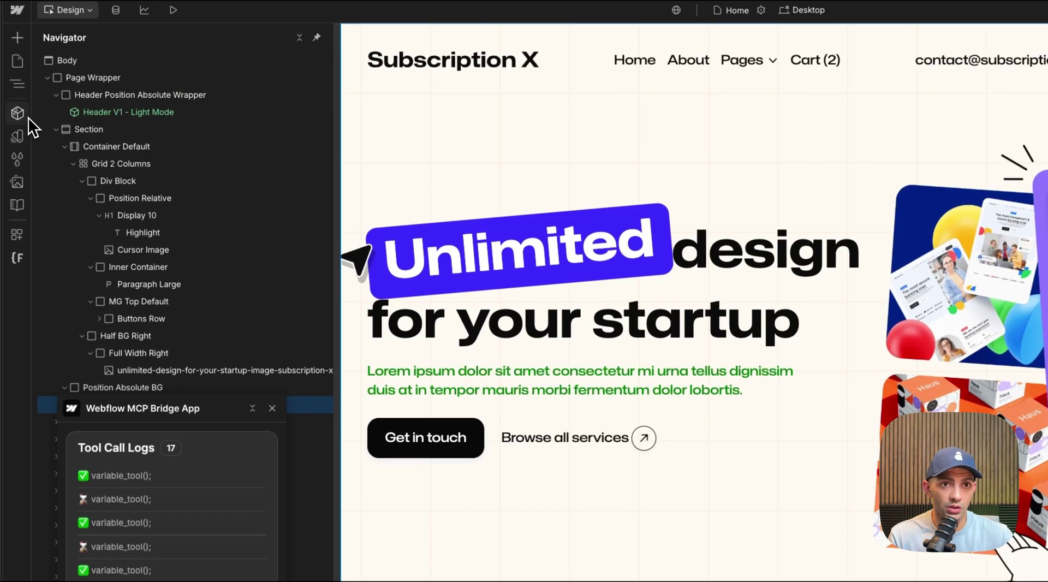
left_click(20, 119)
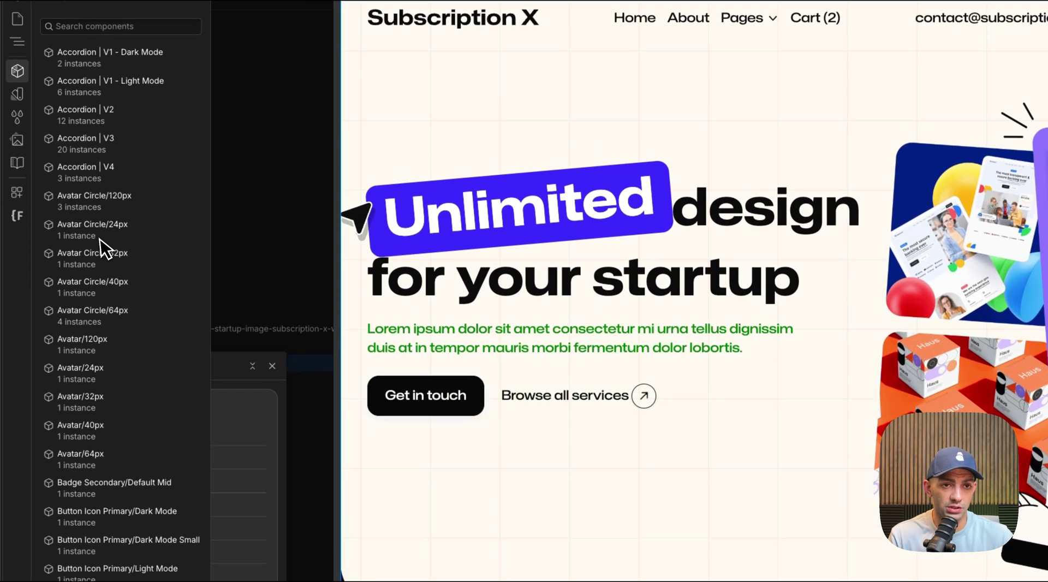
scroll(120, 349, "down", 10)
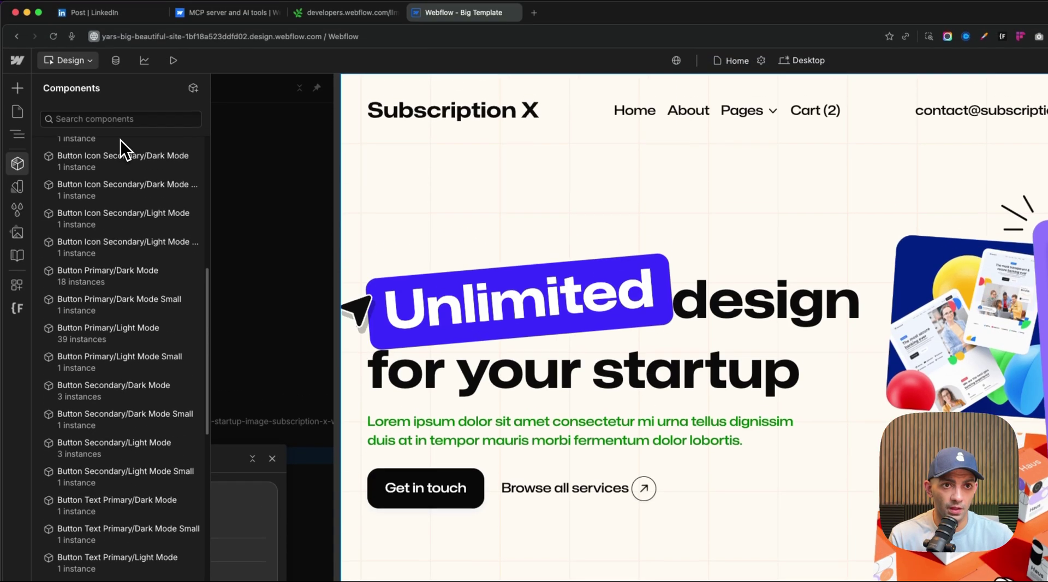
left_click(115, 70)
type("cta")
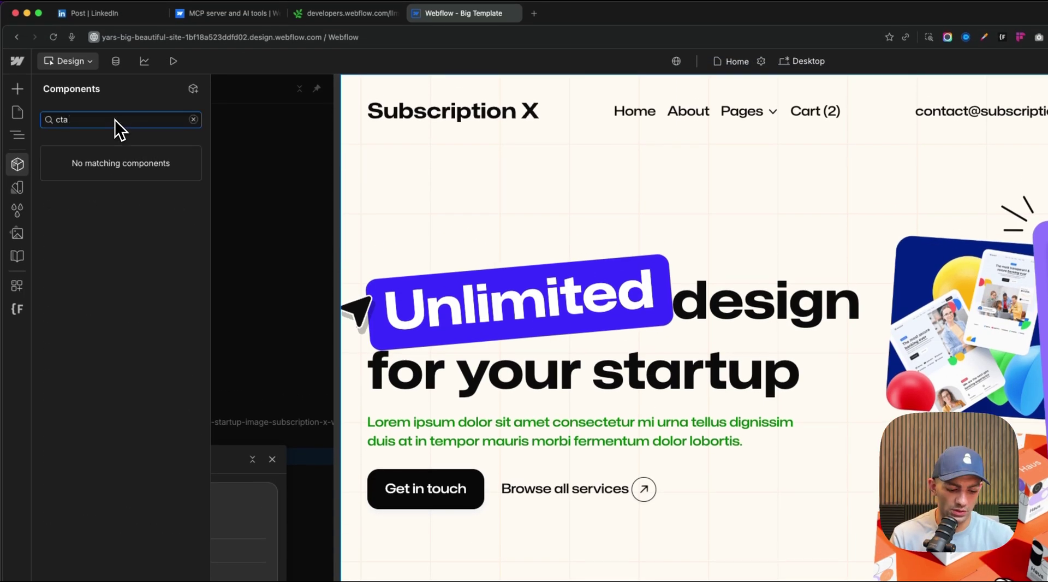
- Search the components for "sect", clear the search, and browse the list down to the Card components
key("BackSpace")
key("BackSpace")
key("BackSpace")
type("sec")
type("s")
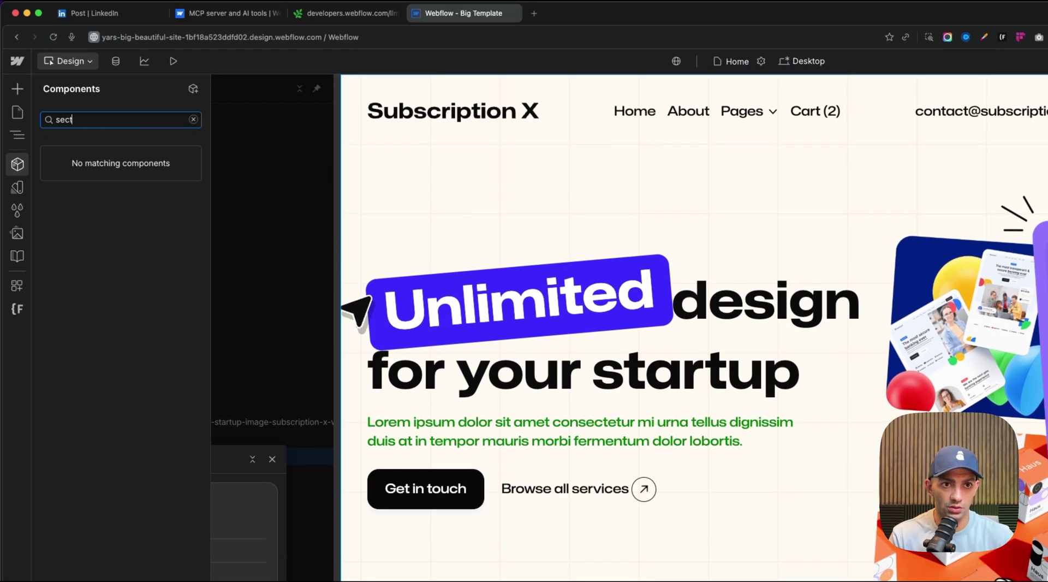
type("l")
key("super+a")
key("BackSpace")
scroll(109, 306, "down", 5)
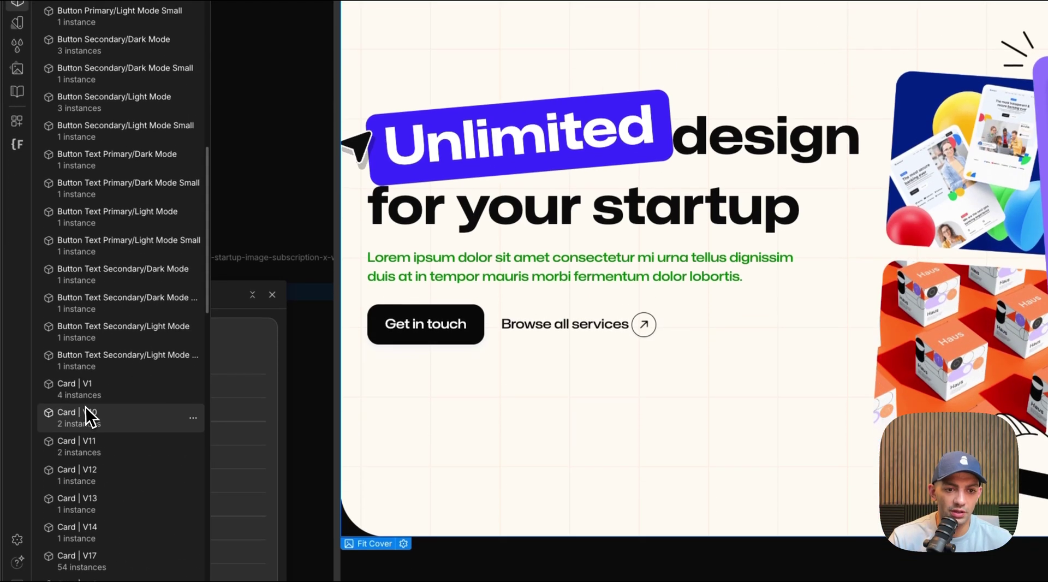
- Place a trial instance of the Card | V1 component in the Page Wrapper below the second section, and remove it again
mouse_move(97, 394)
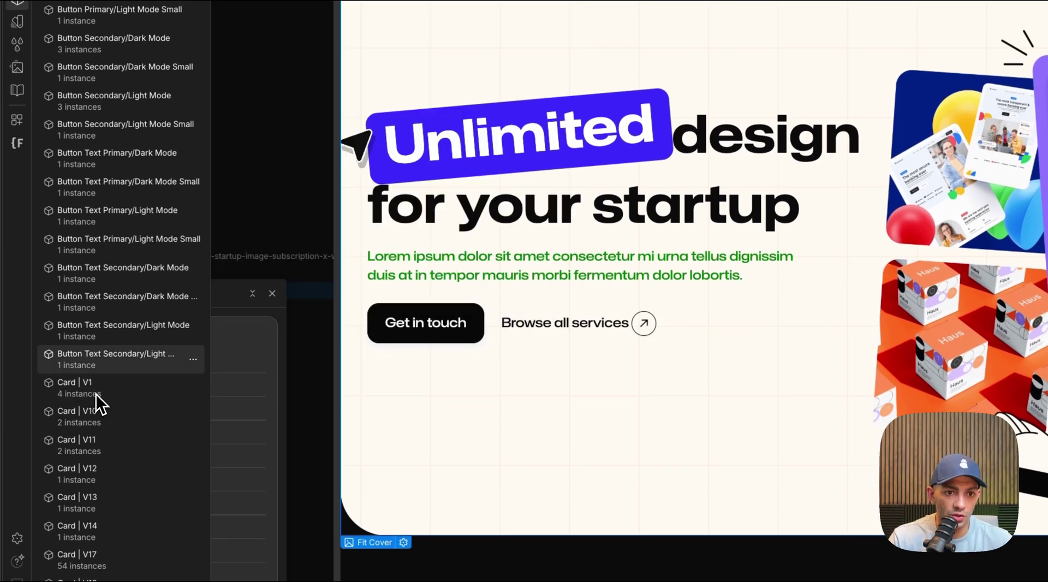
left_click(98, 393)
scroll(548, 357, "down", 5)
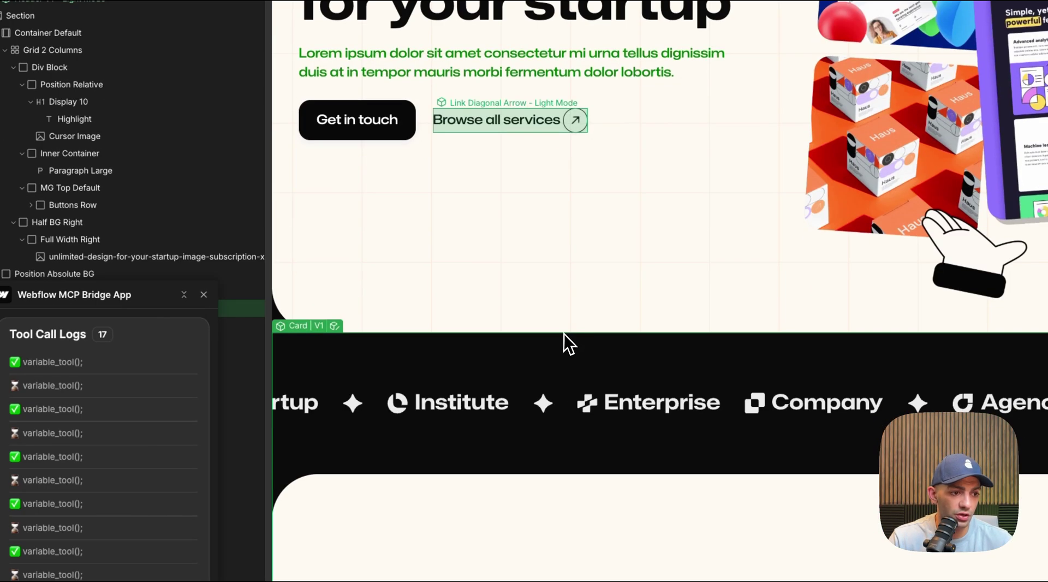
left_click_drag(278, 319, 679, 295)
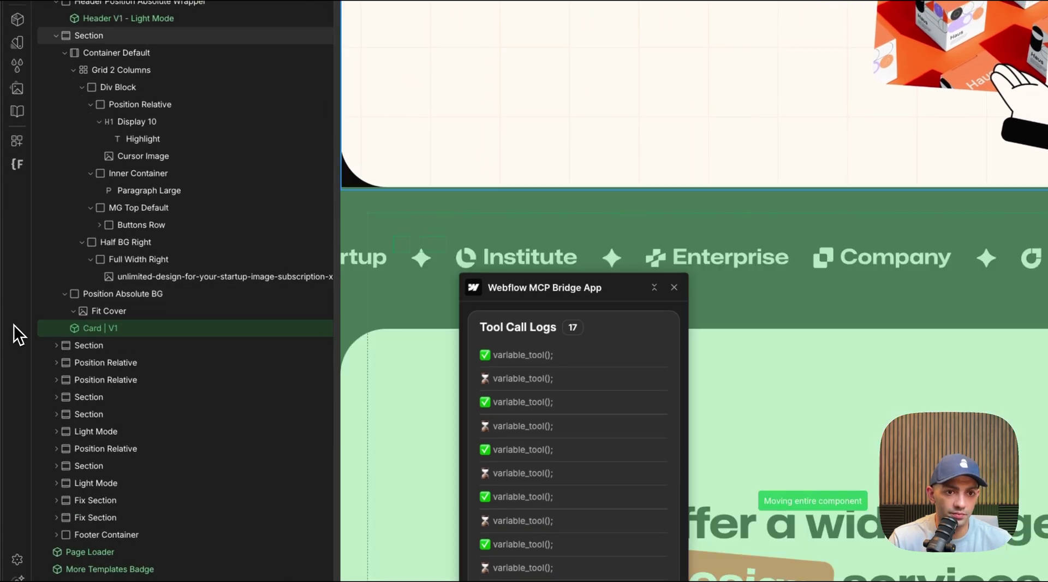
double_click(88, 328)
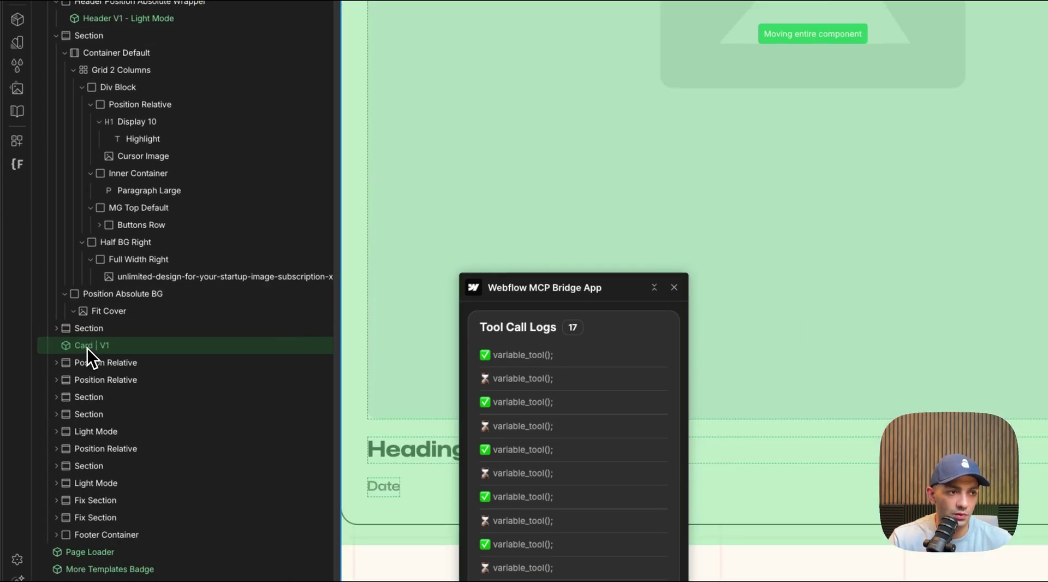
scroll(918, 311, "up", 8)
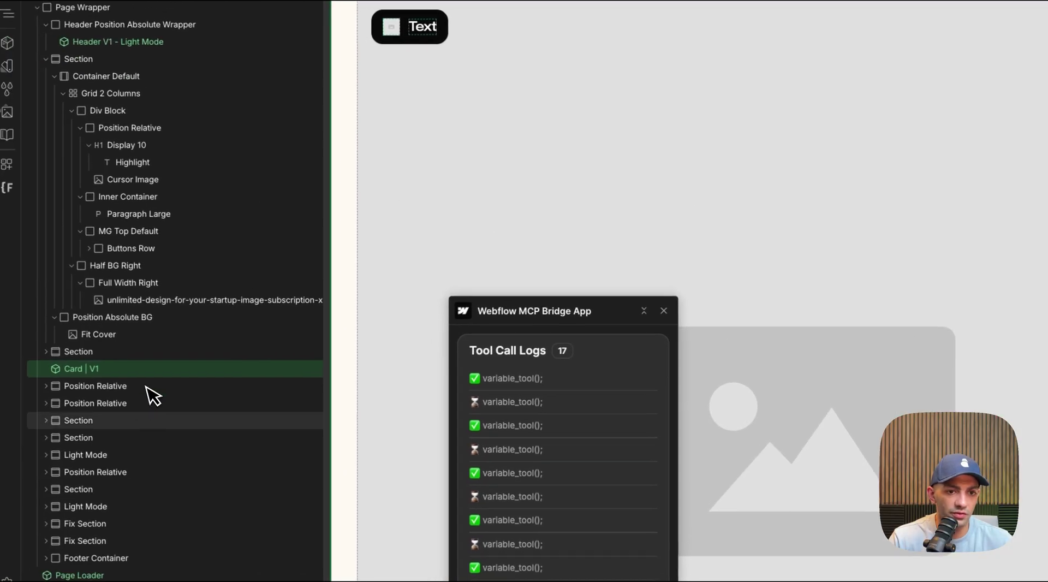
left_click(127, 383)
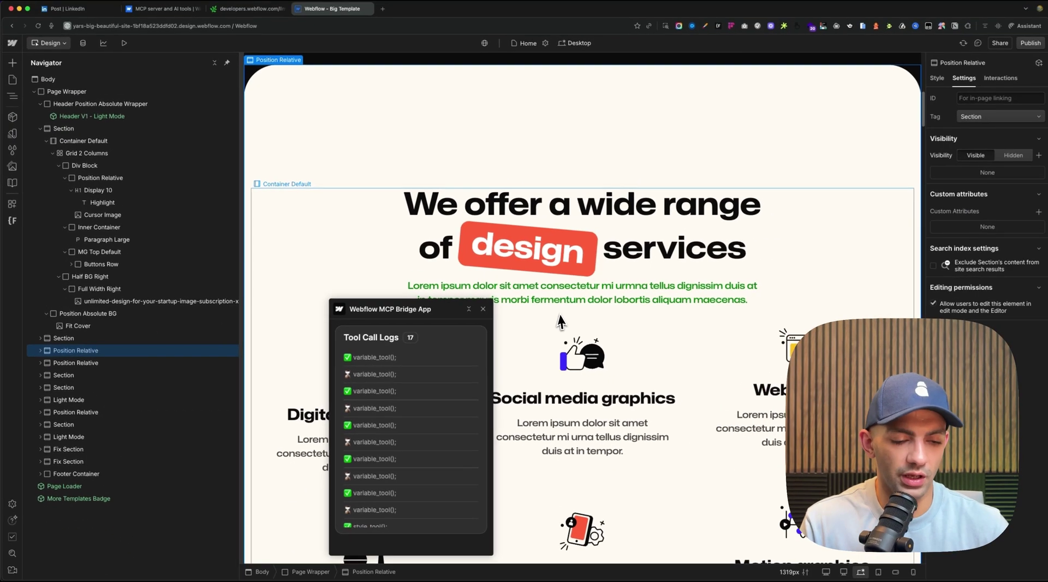
- Switch to Cursor and send the new chat the prompt "Add the component named Card V1 to our home page inside the Page Wrapper"
key("super+Tab")
key("super+Tab")
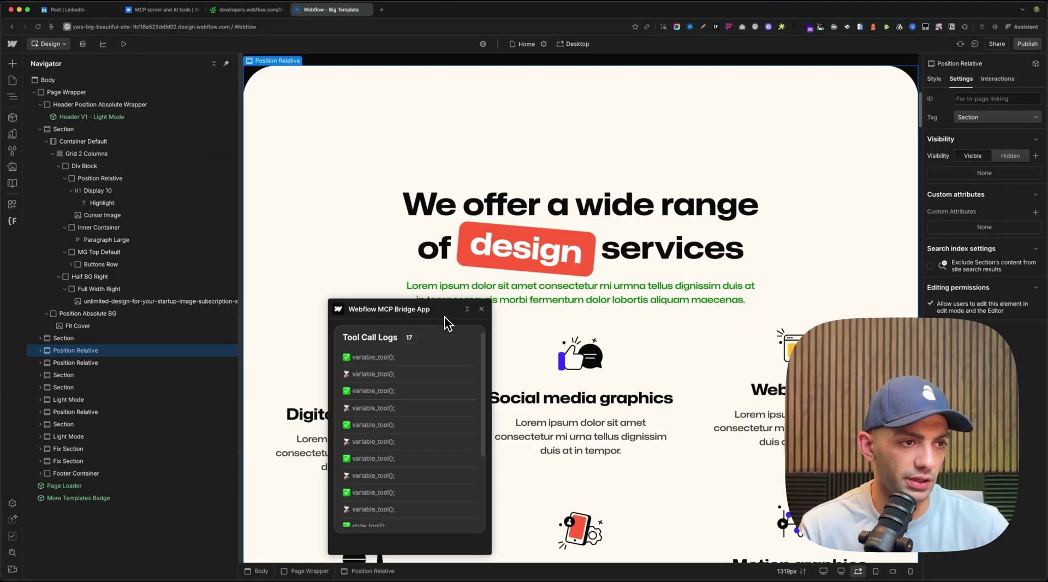
key("super+Tab")
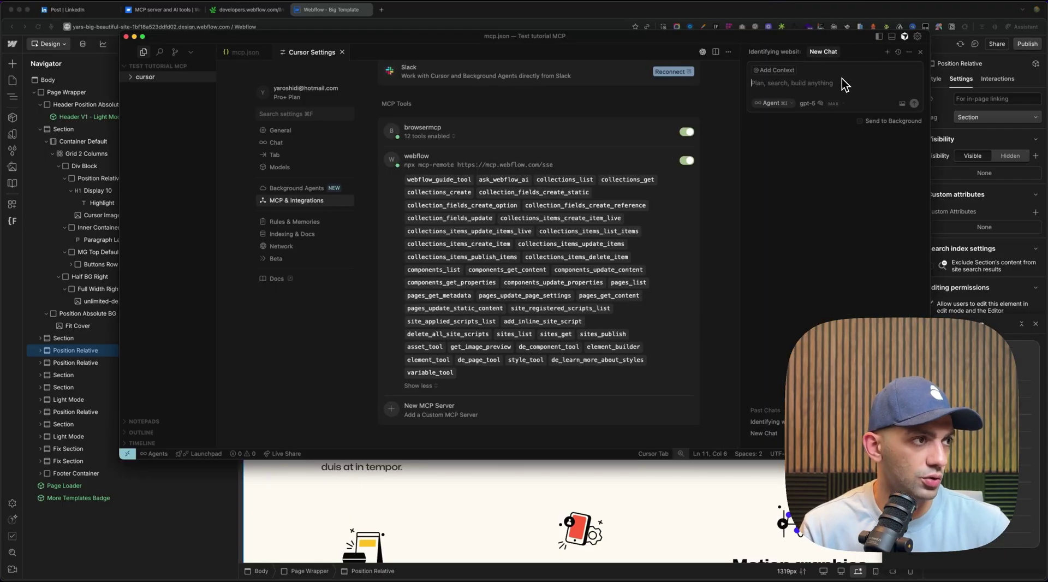
type("Ad")
type("d the component named")
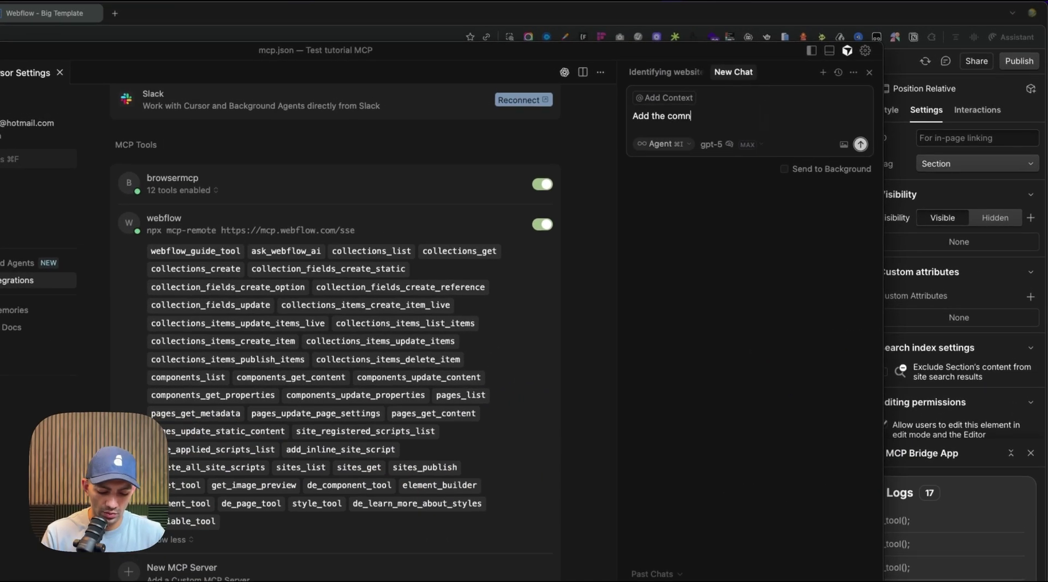
type(" Card V1 to our home page inside the Page Wrapper")
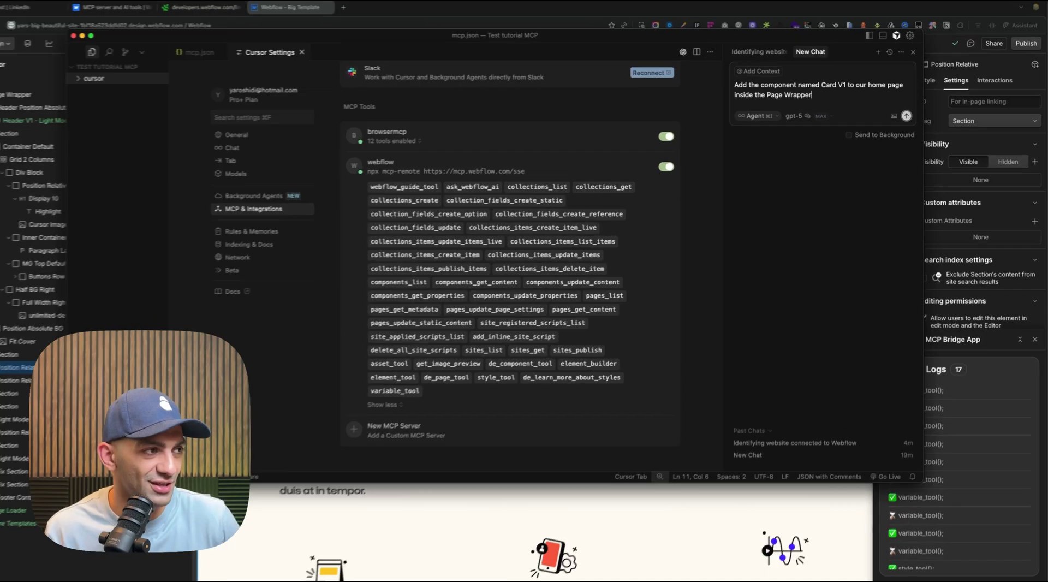
key("Return")
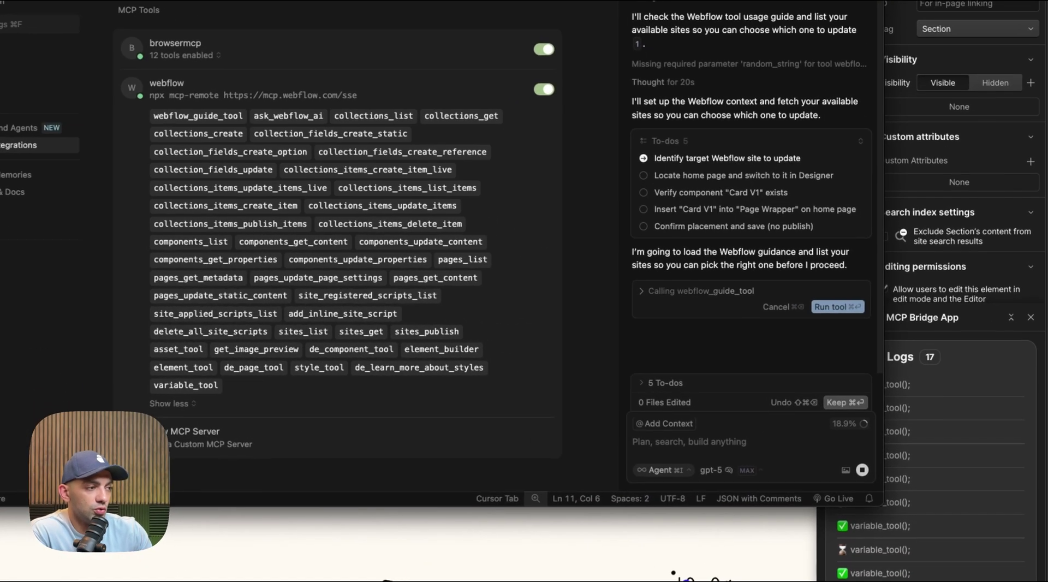
- Allow the webflow_guide_tool, sites_list, pages_list, components_list and de_page_tool calls as the agent requests them
left_click(828, 307)
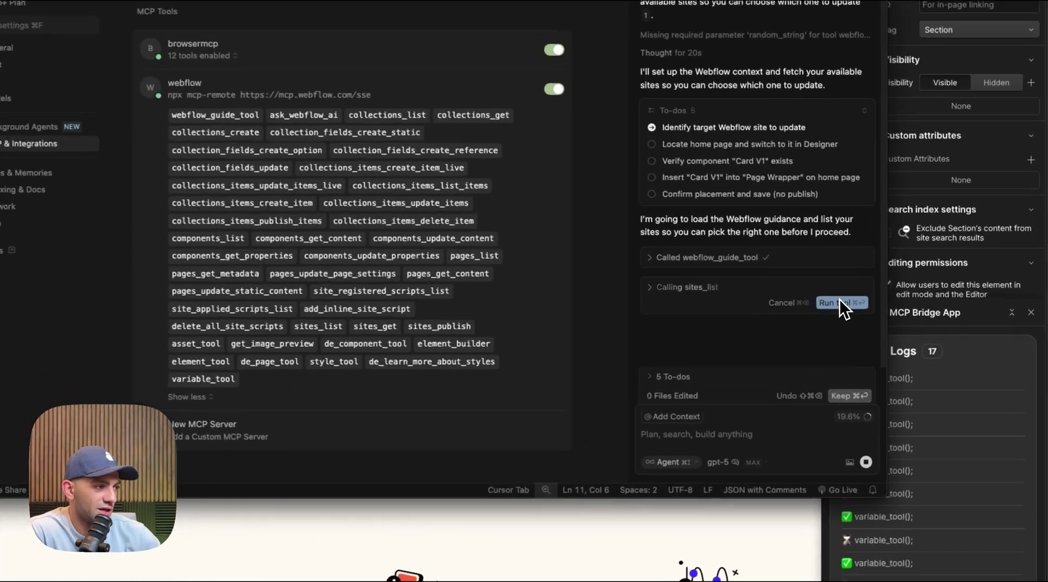
left_click(839, 302)
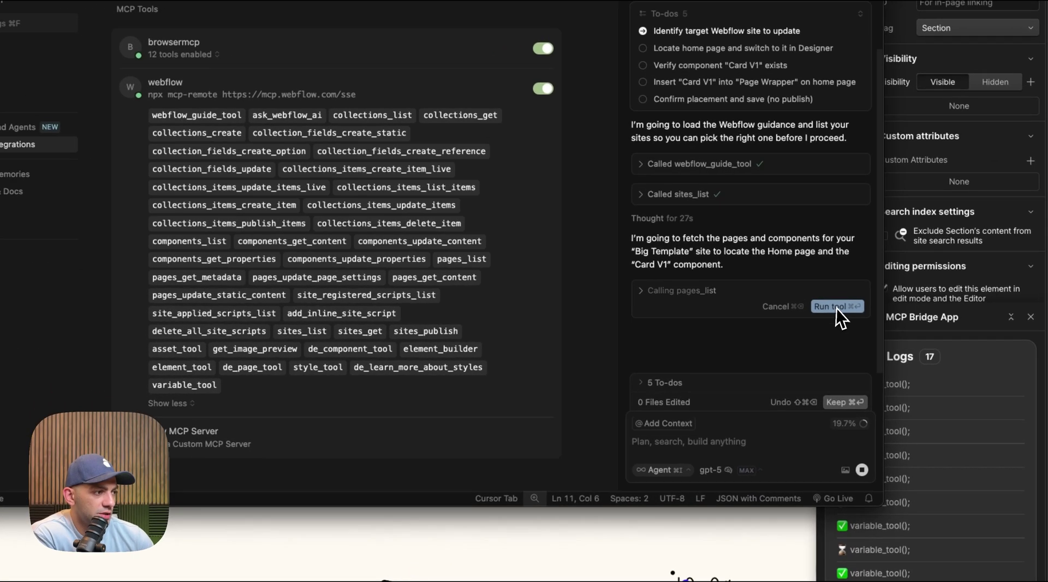
left_click(836, 307)
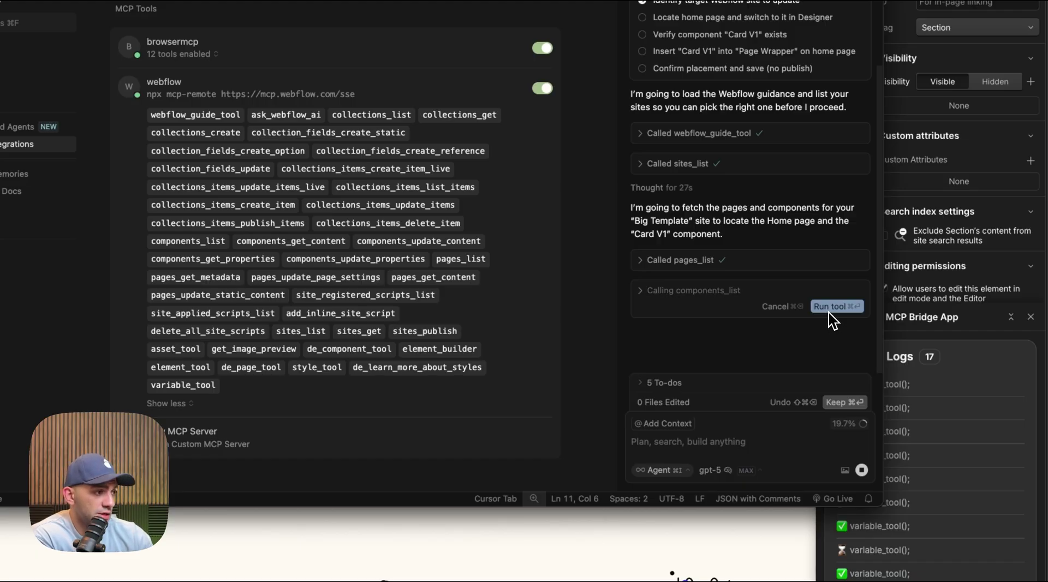
left_click(829, 312)
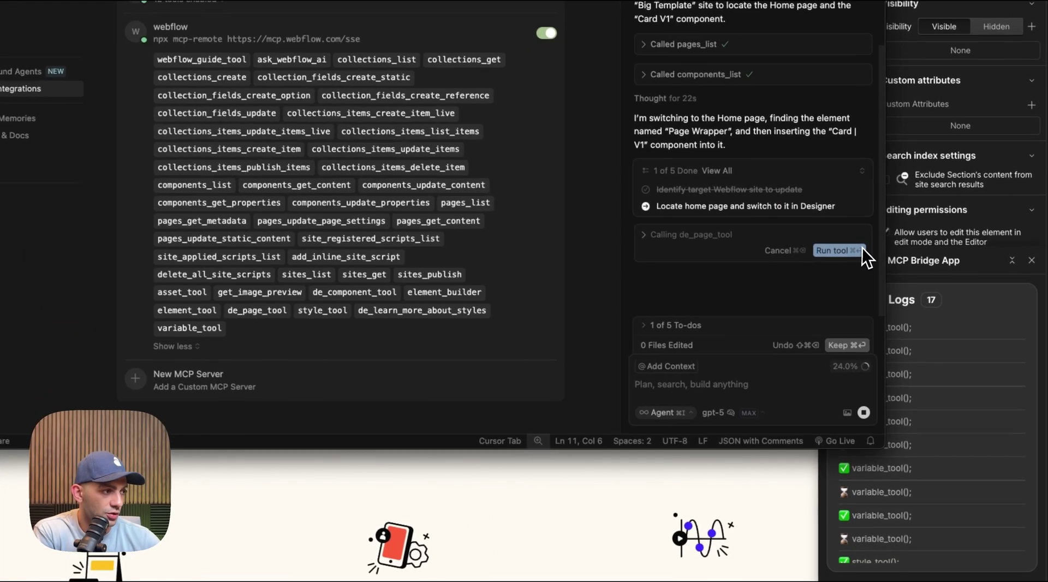
left_click(847, 249)
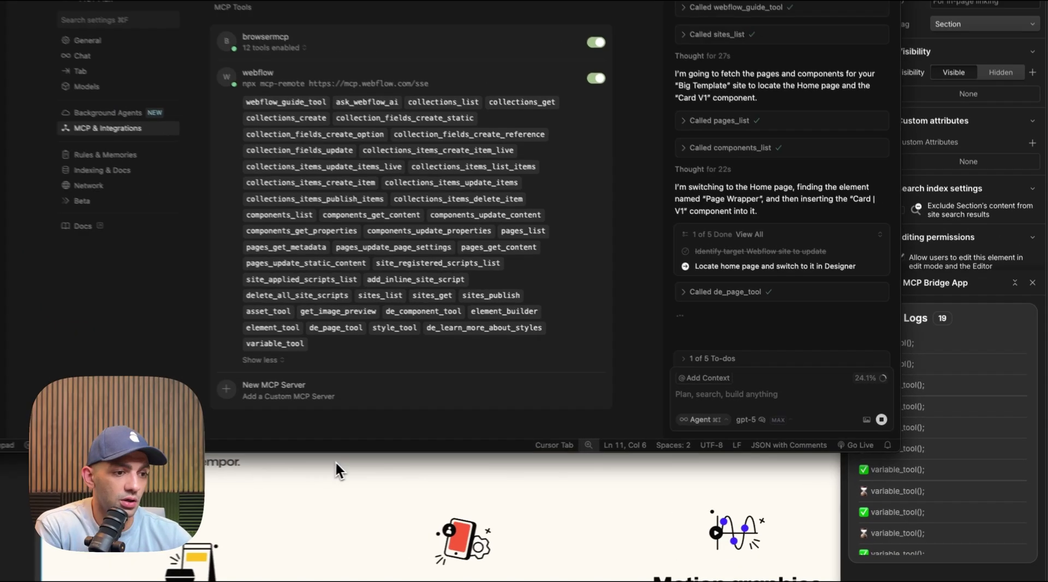
- Return to the Designer and inspect the home page's element structure and its hero section
left_click(284, 464)
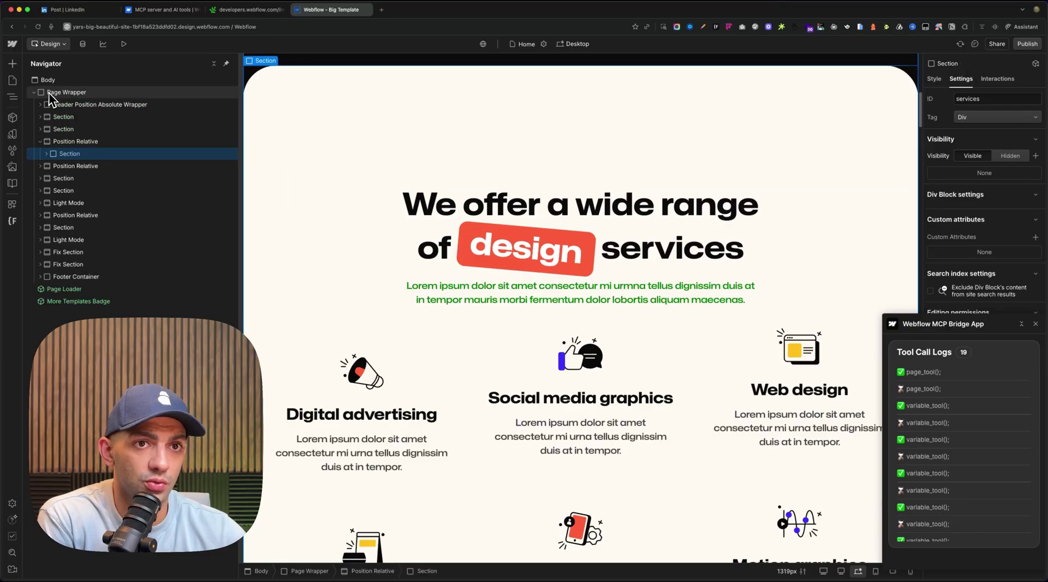
left_click(526, 44)
scroll(484, 257, "up", 2)
scroll(483, 258, "up", 8)
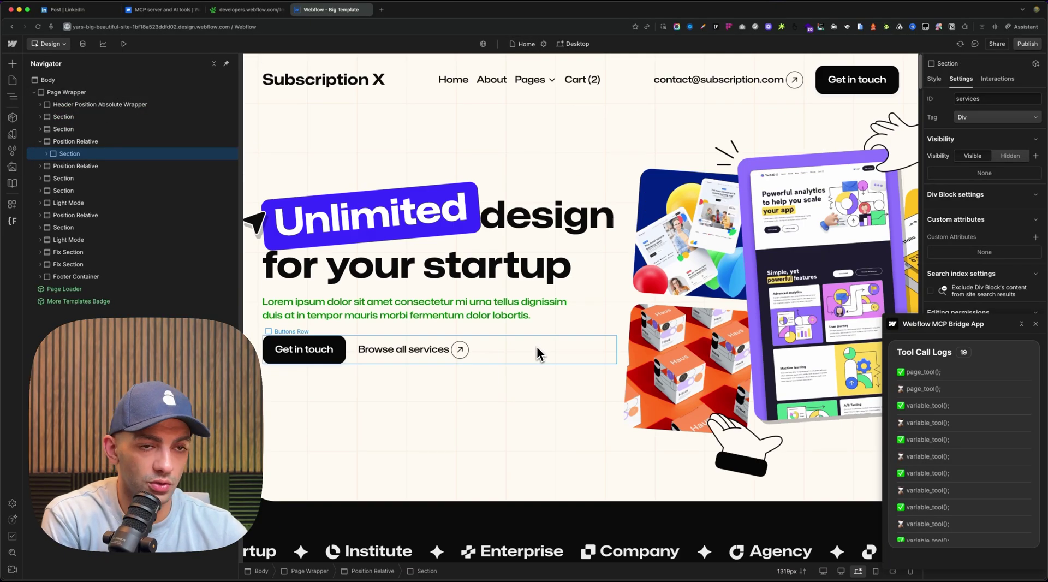
- Switch to Cursor and allow the components_list call that verifies the Card V1 component
key("super+Tab")
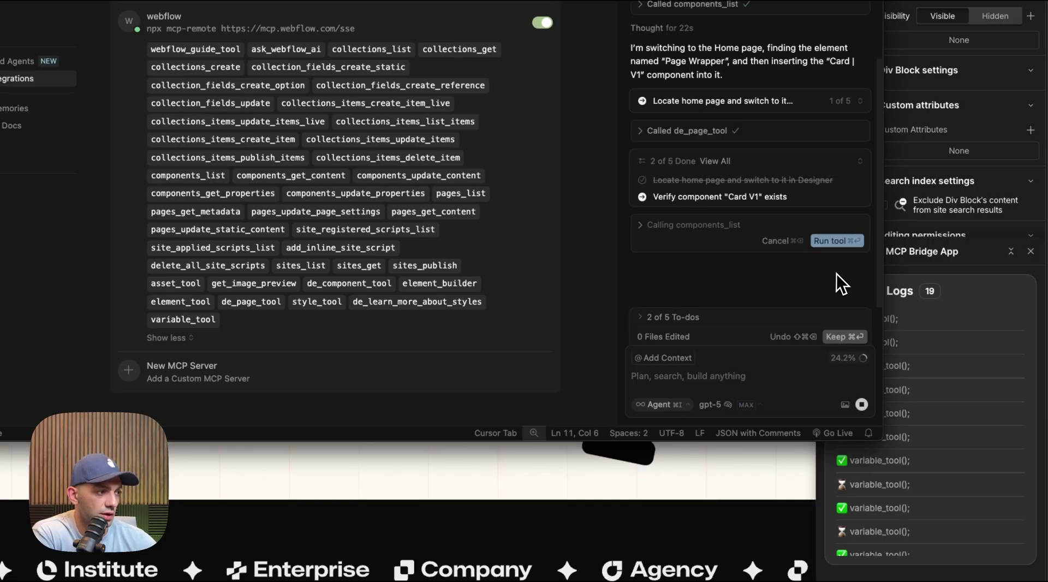
left_click(851, 244)
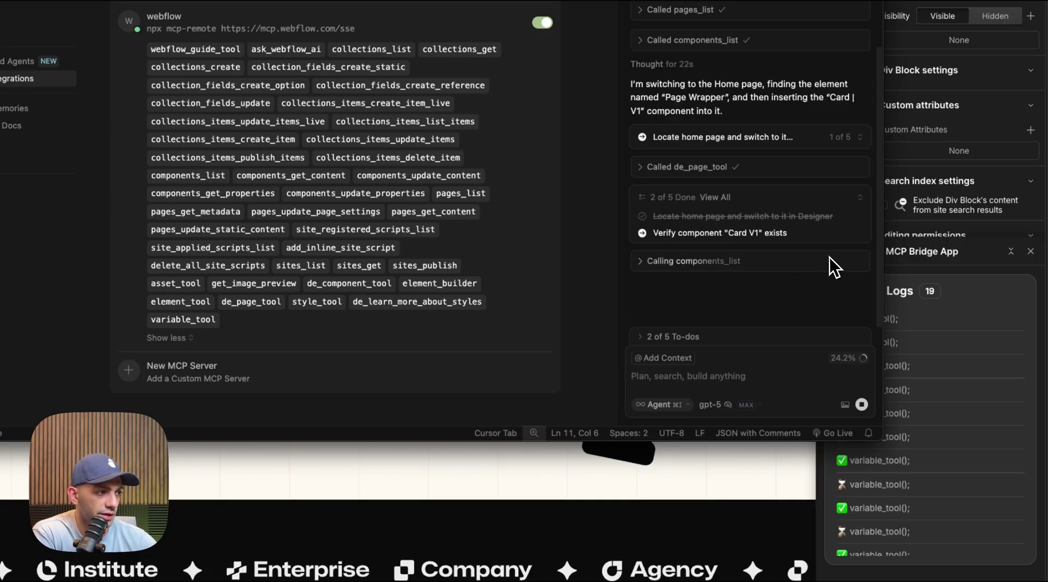
- Return to the Designer and examine the page_tool entries and older tool calls in the MCP Bridge App's log
left_click(981, 343)
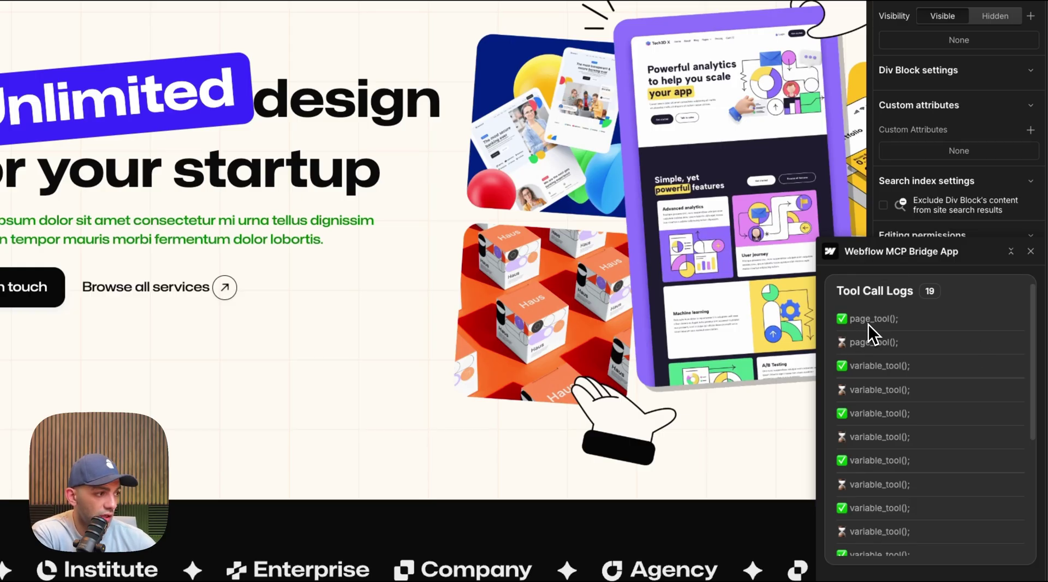
left_click(912, 338)
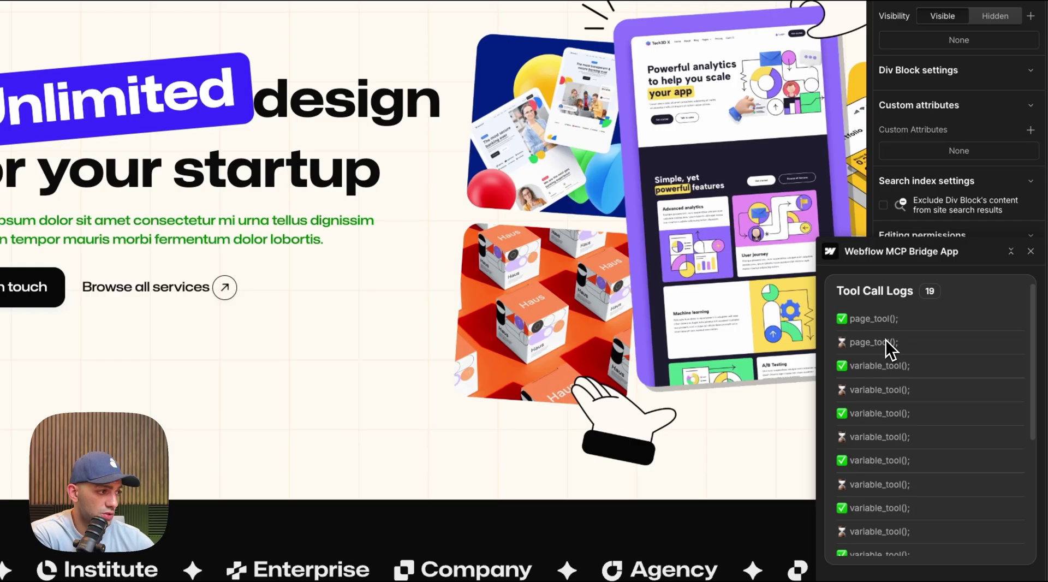
left_click_drag(876, 326, 898, 342)
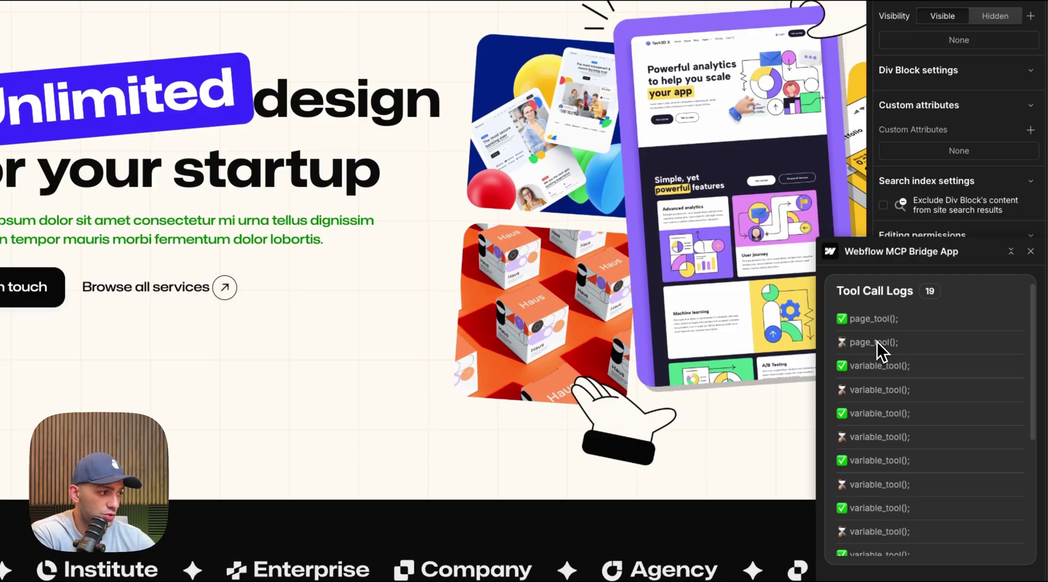
scroll(885, 419, "down", 5)
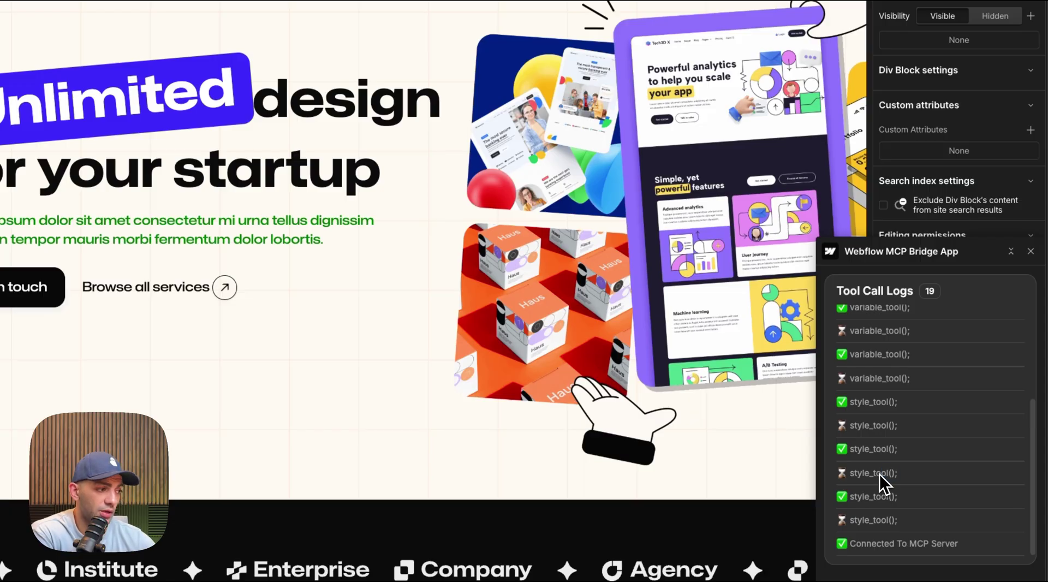
- Switch to Cursor, allow the requested element_tool call and return to the Designer's MCP Bridge App log
key("super+Tab")
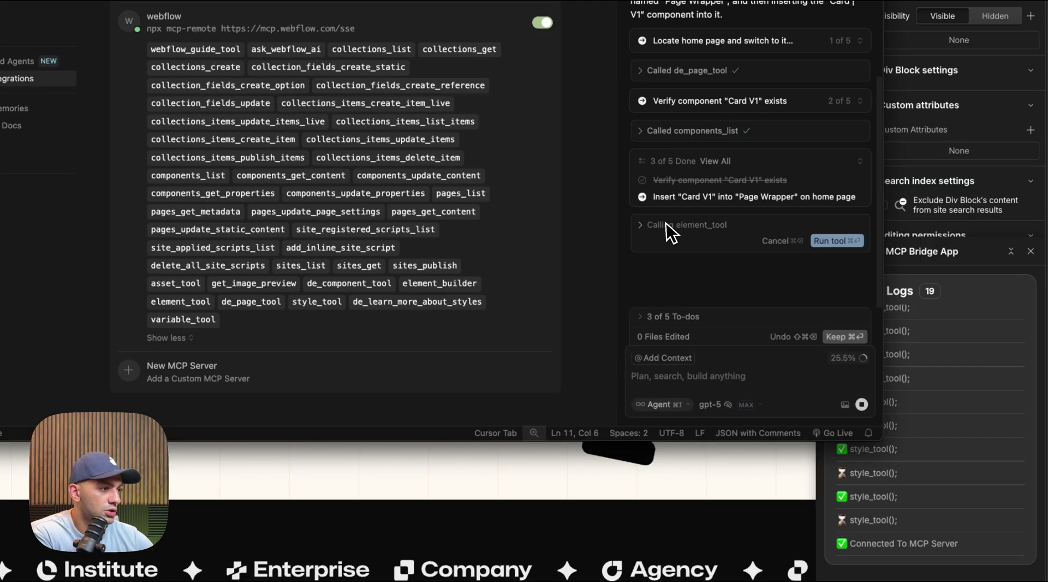
left_click(821, 241)
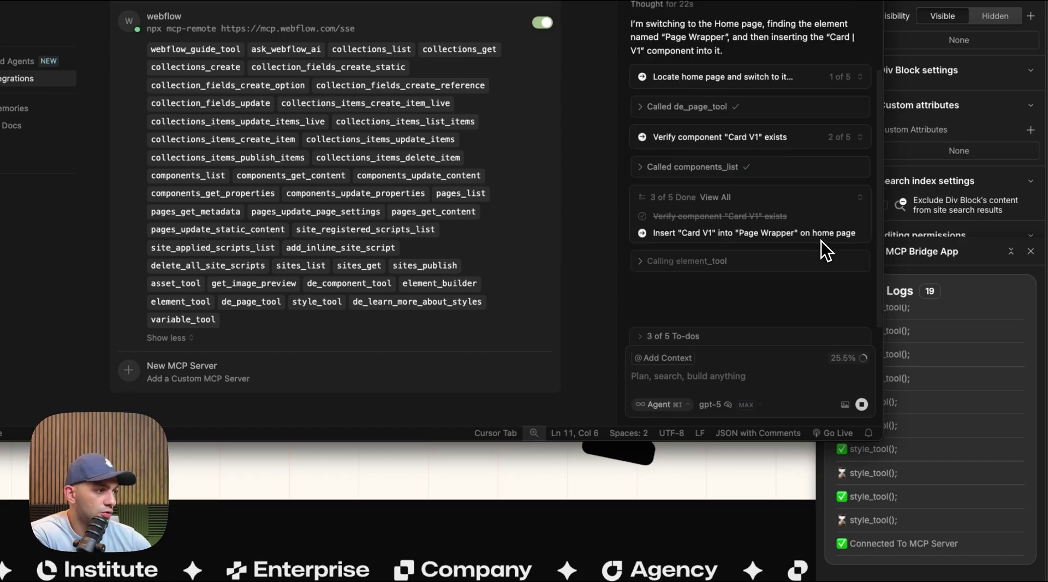
left_click(974, 425)
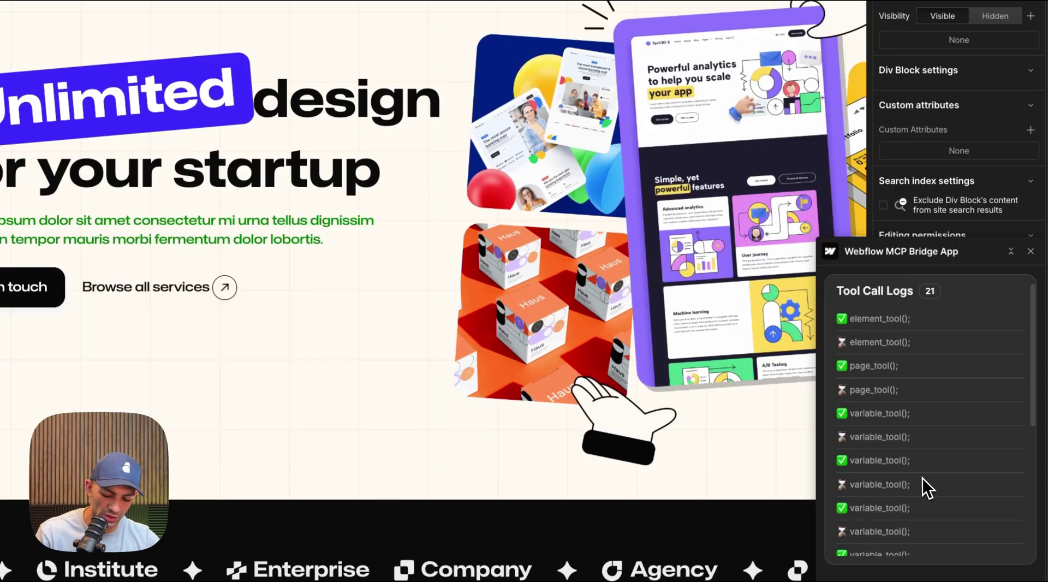
- Switch to Cursor and allow the de_component_tool call that inserts the Card V1 component into the home page's Page Wrapper
key("super+Tab")
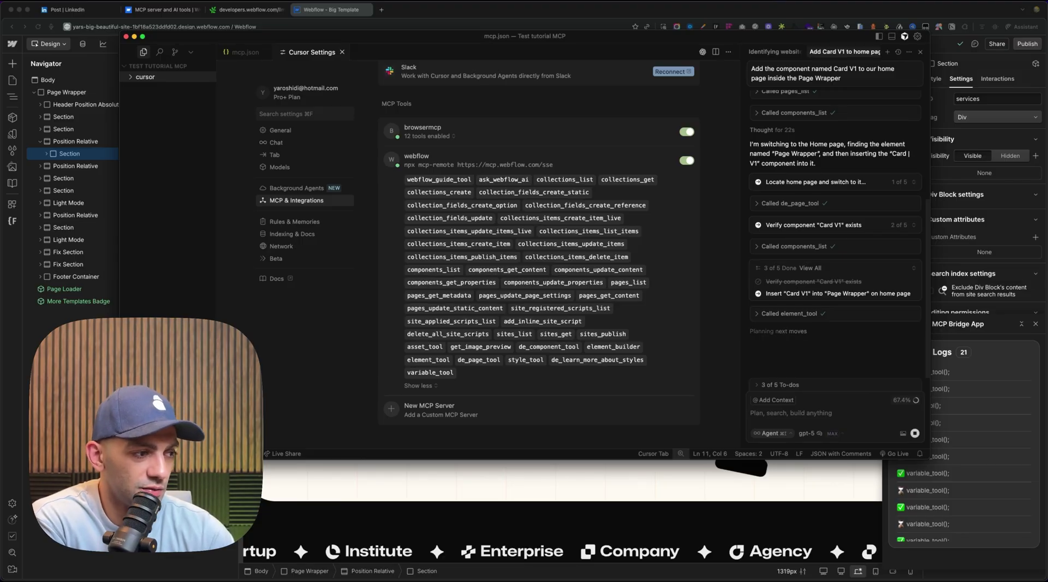
scroll(812, 392, "up", 1)
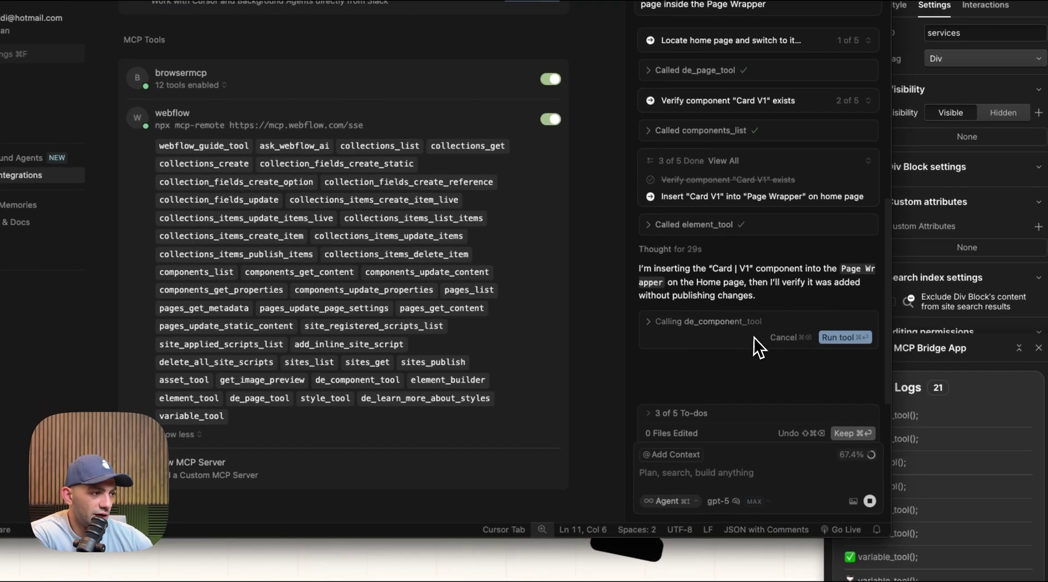
left_click(851, 332)
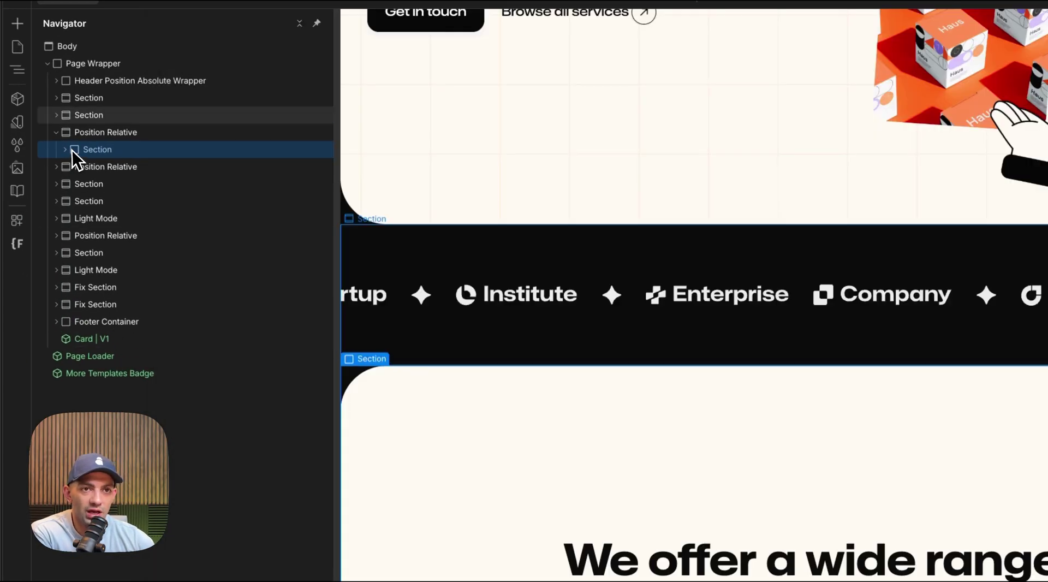
- In the Designer, collapse the expanded Position Relative element and select the Card | V1 component below Footer Container to inspect it on the page
left_click(56, 134)
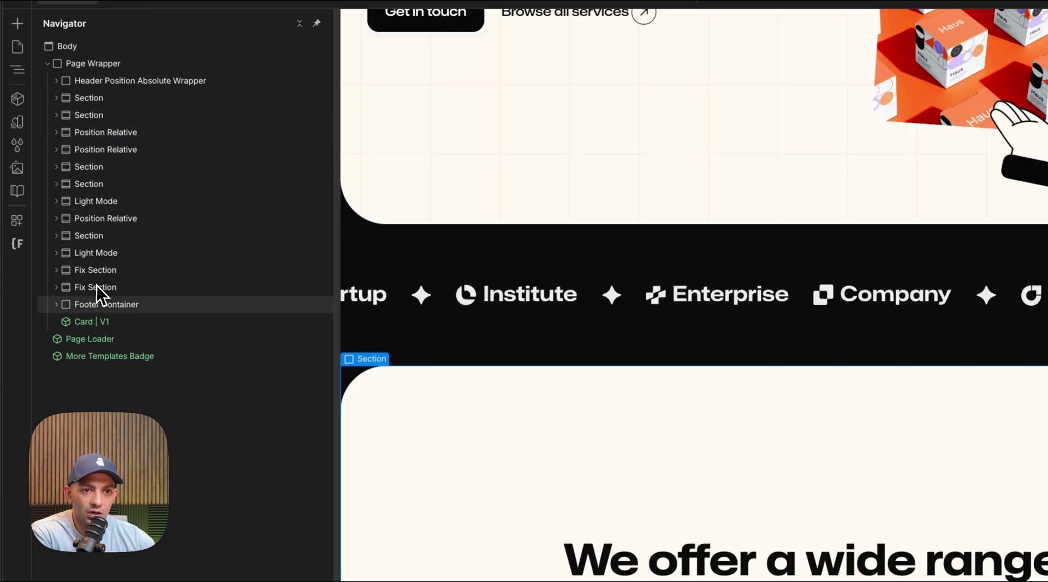
left_click(97, 323)
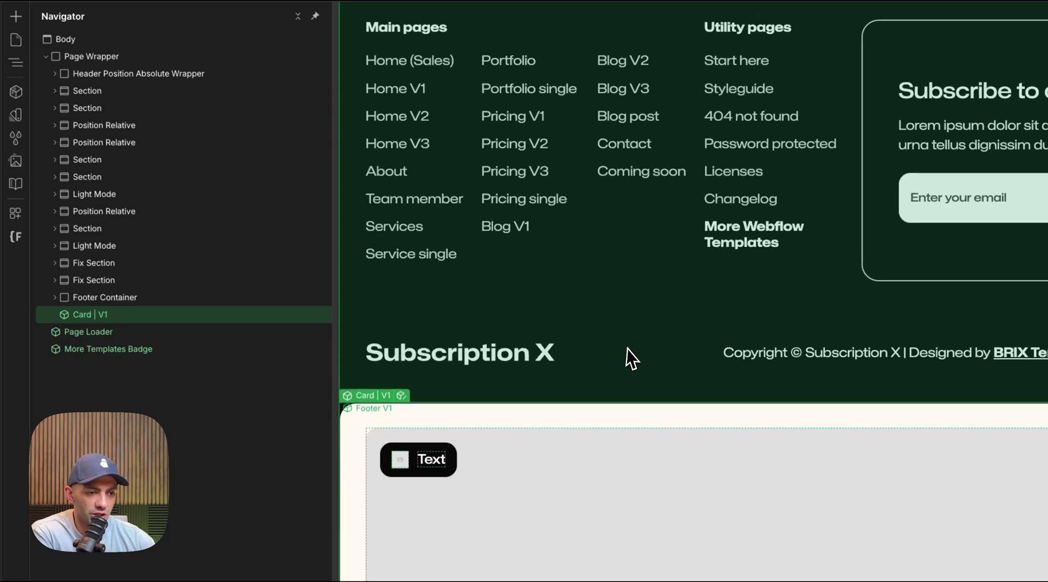